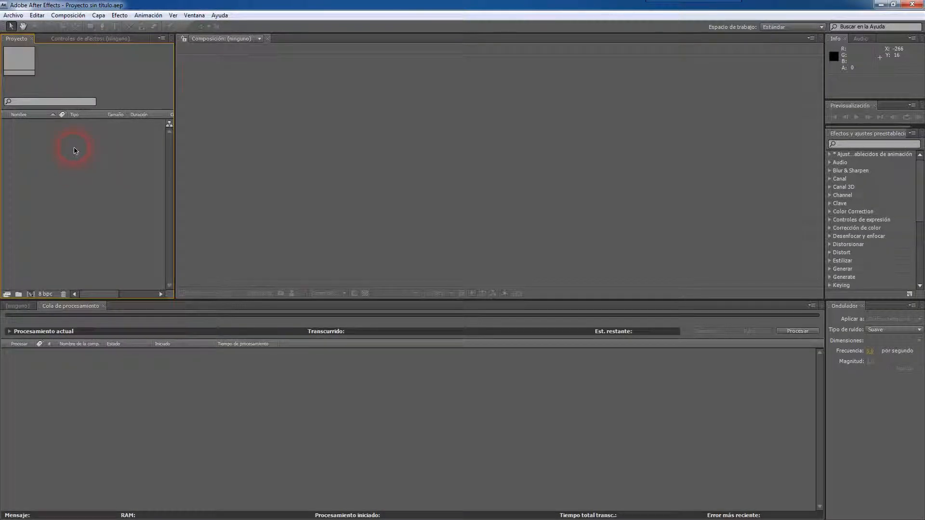
Start a new composition and name it SEC 01.
{"action": "left_click", "coordinate": [81, 18]}
{"action": "left_click", "coordinate": [70, 26]}
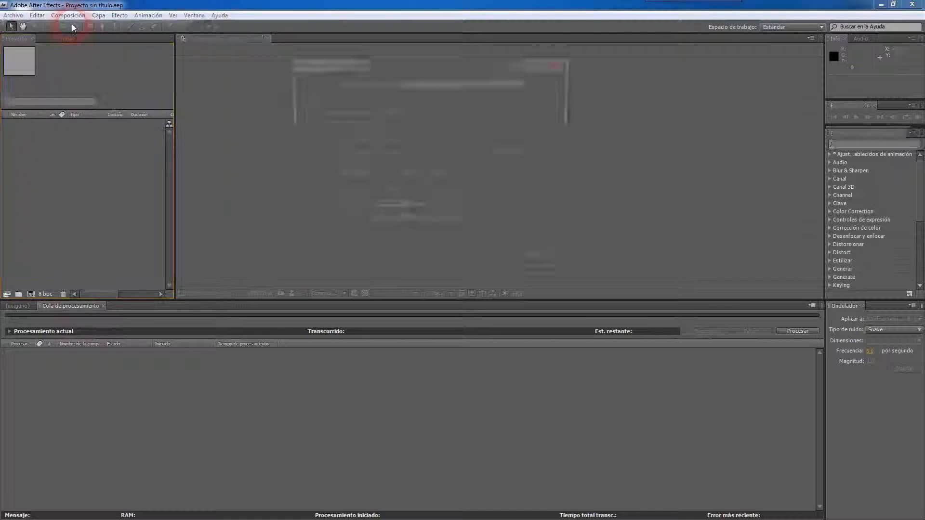
{"action": "type", "text": "SEC"}
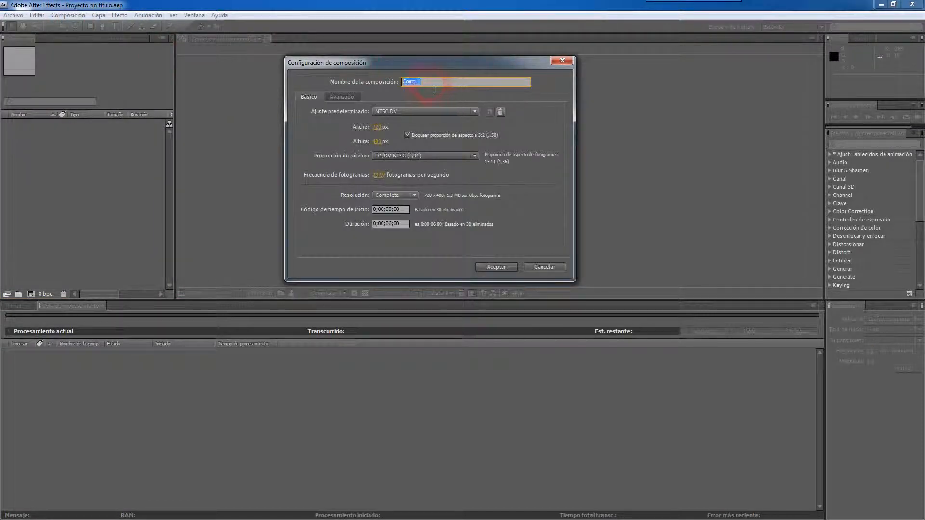
{"action": "type", "text": " 0"}
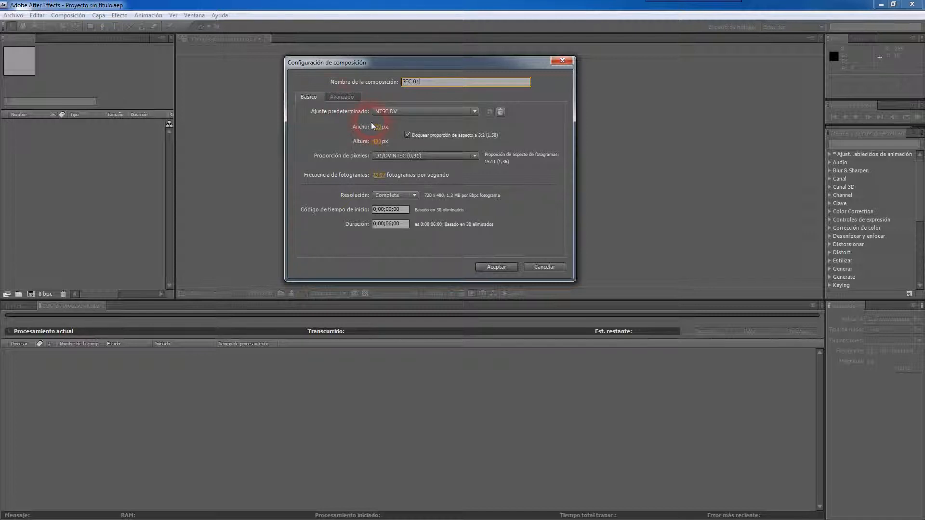
Create the composition with the NTSC DV preset and a duration of 0;00;30;00, and re-enable view refresh.
{"action": "left_click", "coordinate": [382, 111]}
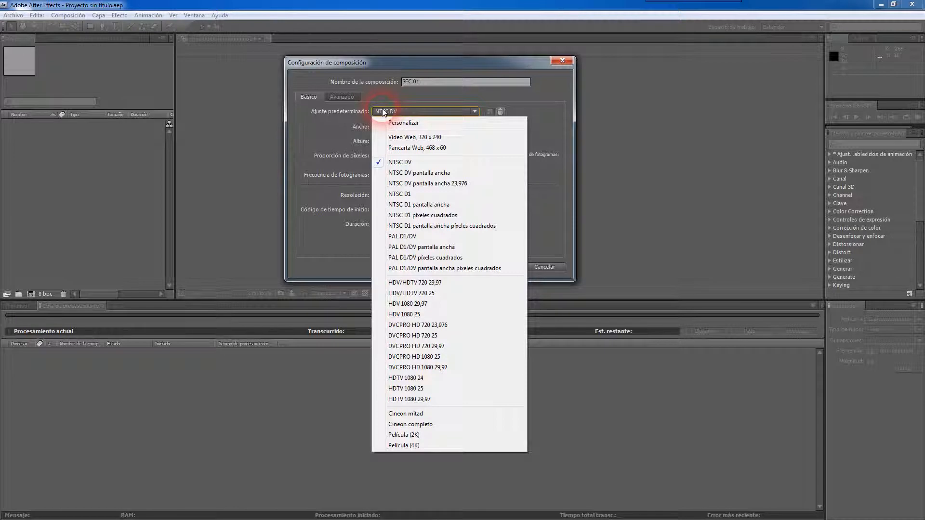
{"action": "left_click", "coordinate": [416, 166]}
{"action": "left_click_drag", "start_coordinate": [393, 224], "coordinate": [389, 224]}
{"action": "type", "text": "5"}
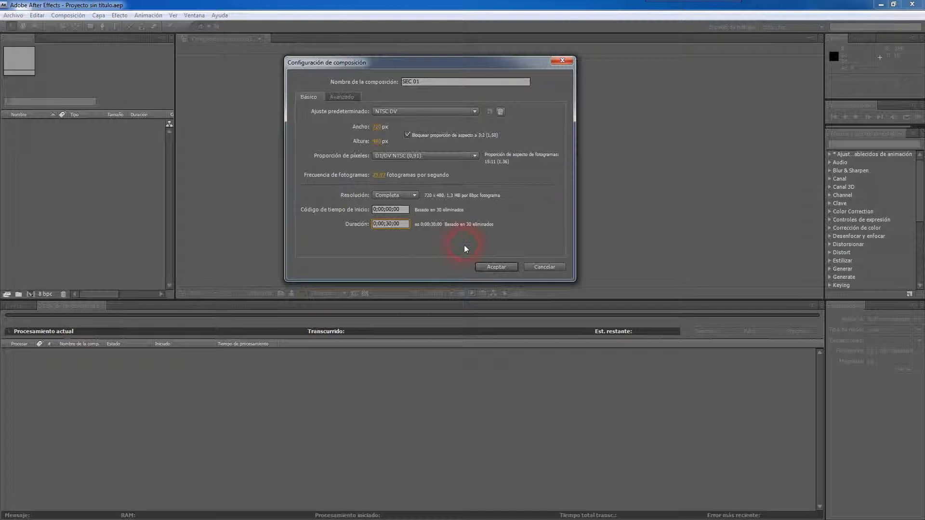
{"action": "left_click", "coordinate": [495, 266]}
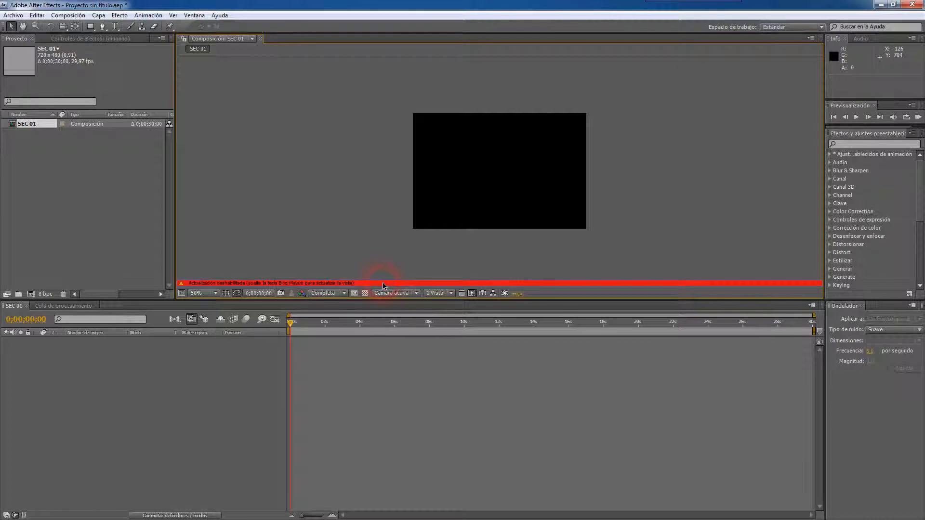
{"action": "key", "text": "Caps_Lock"}
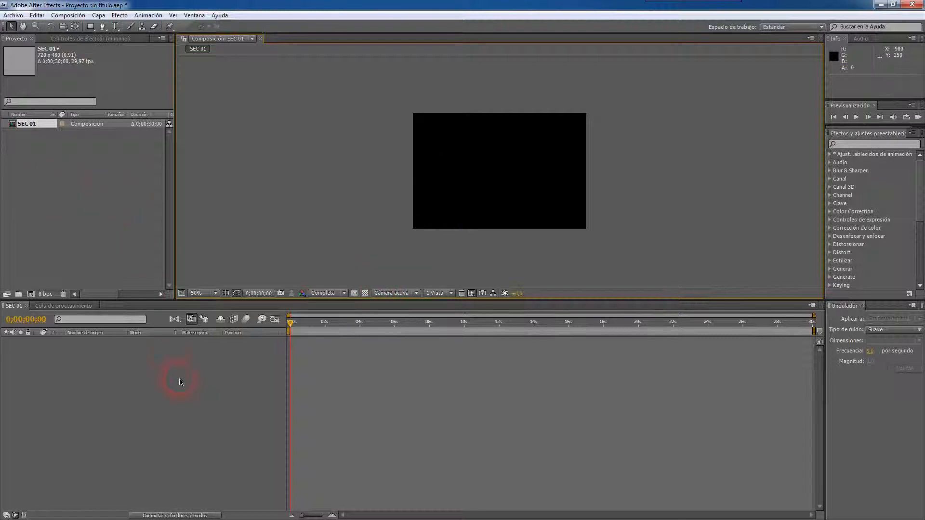
Import Chrysanthemum.jpg into the project from the sample images folder in the Imágenes library.
{"action": "left_click", "coordinate": [68, 197]}
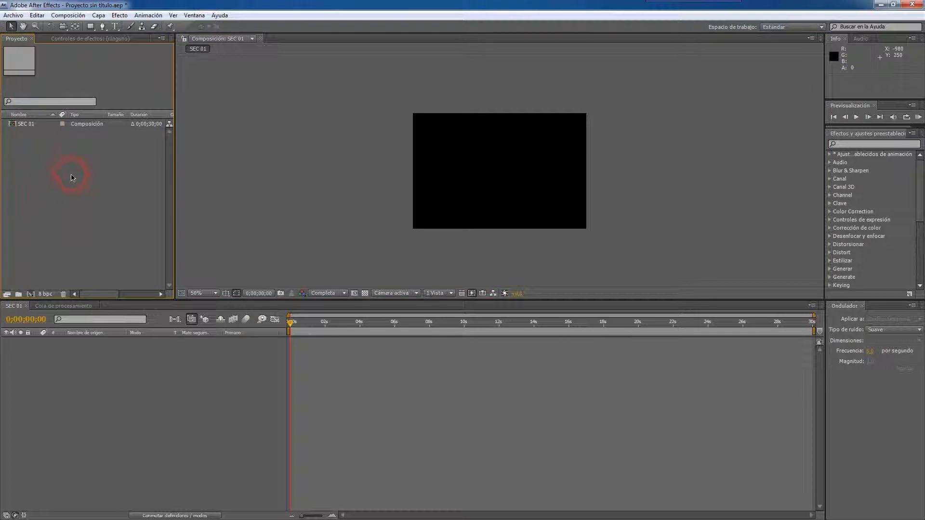
{"action": "double_click", "coordinate": [109, 172]}
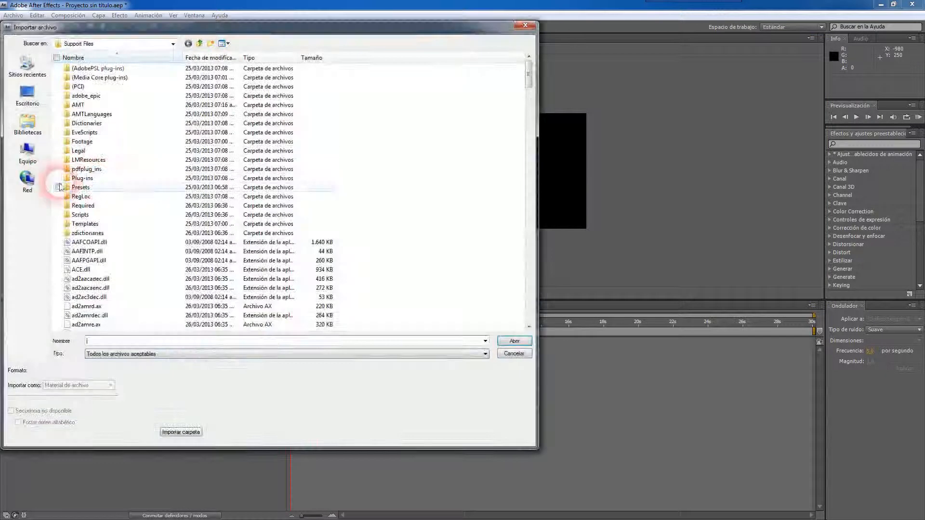
{"action": "left_click", "coordinate": [149, 103]}
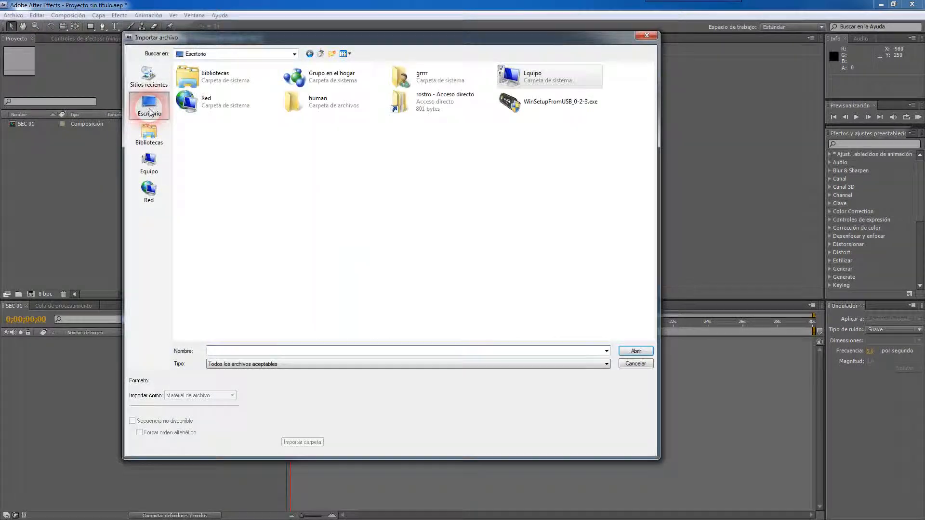
{"action": "double_click", "coordinate": [216, 85]}
{"action": "double_click", "coordinate": [319, 78]}
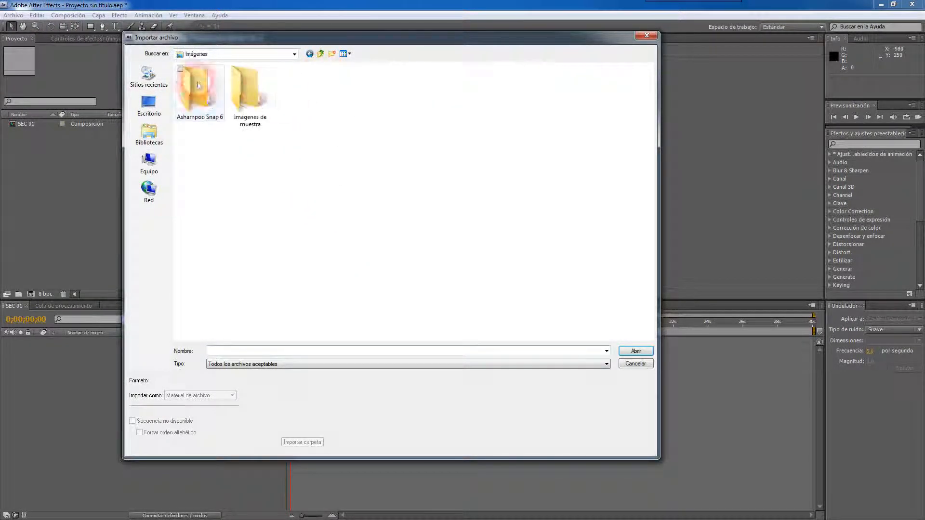
{"action": "double_click", "coordinate": [250, 94]}
{"action": "left_click", "coordinate": [256, 102]}
{"action": "left_click", "coordinate": [199, 94]}
{"action": "left_click", "coordinate": [636, 351]}
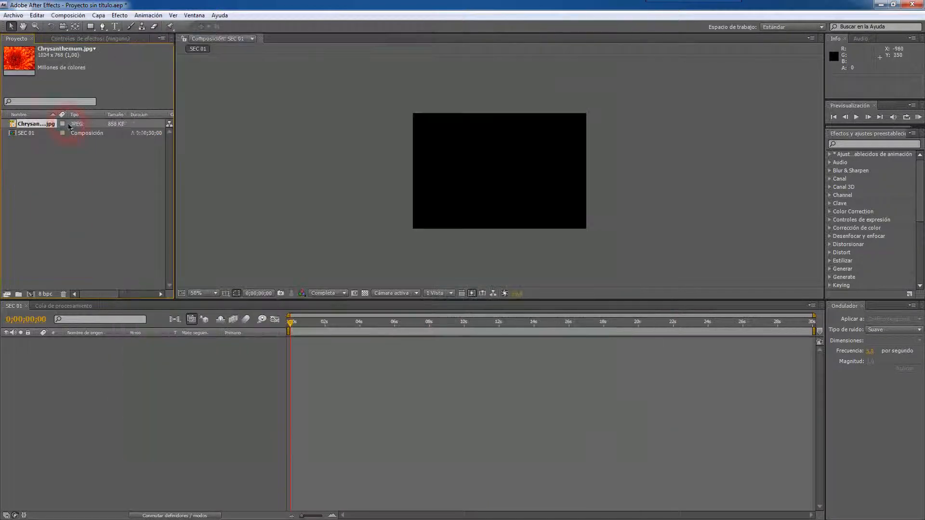
Add Chrysanthemum.jpg from the project to the SEC 01 timeline as a layer.
{"action": "left_click_drag", "start_coordinate": [30, 124], "coordinate": [49, 162]}
{"action": "left_click", "coordinate": [47, 158]}
{"action": "left_click", "coordinate": [49, 124]}
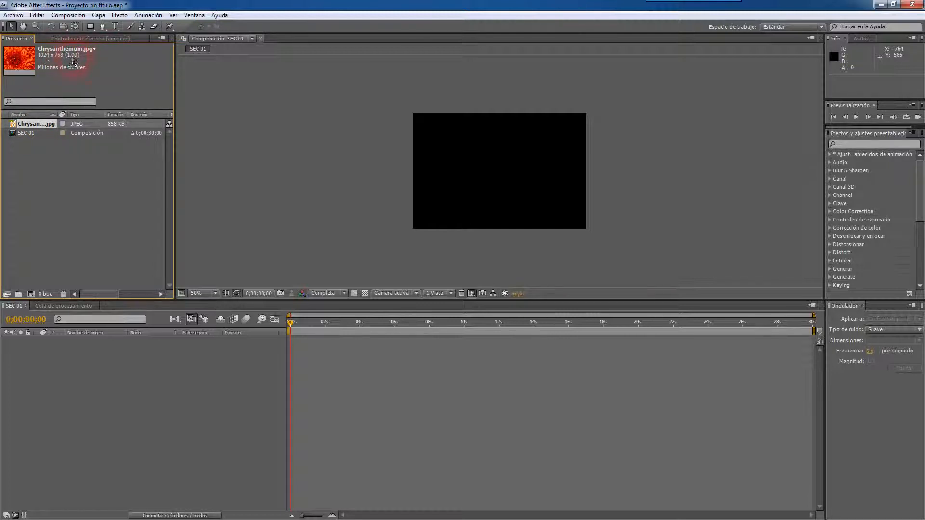
{"action": "left_click", "coordinate": [35, 126]}
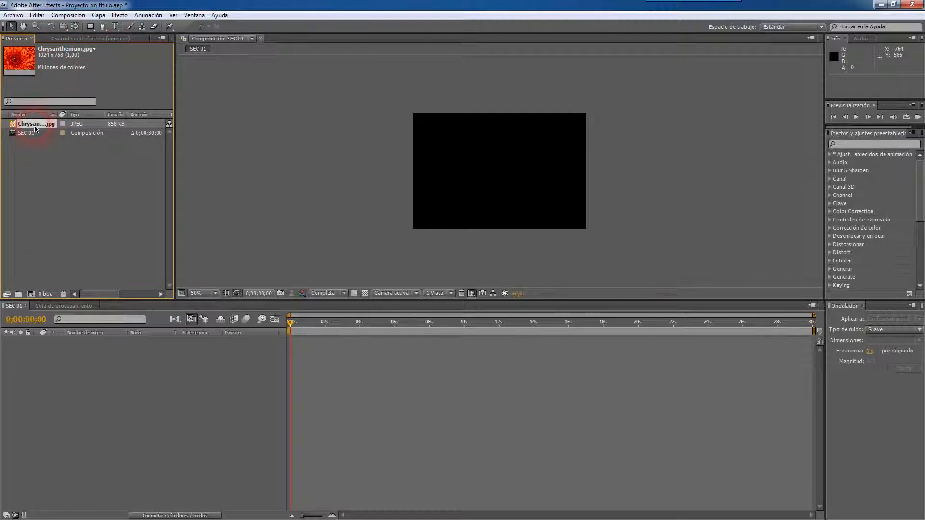
{"action": "left_click_drag", "start_coordinate": [27, 126], "coordinate": [229, 365]}
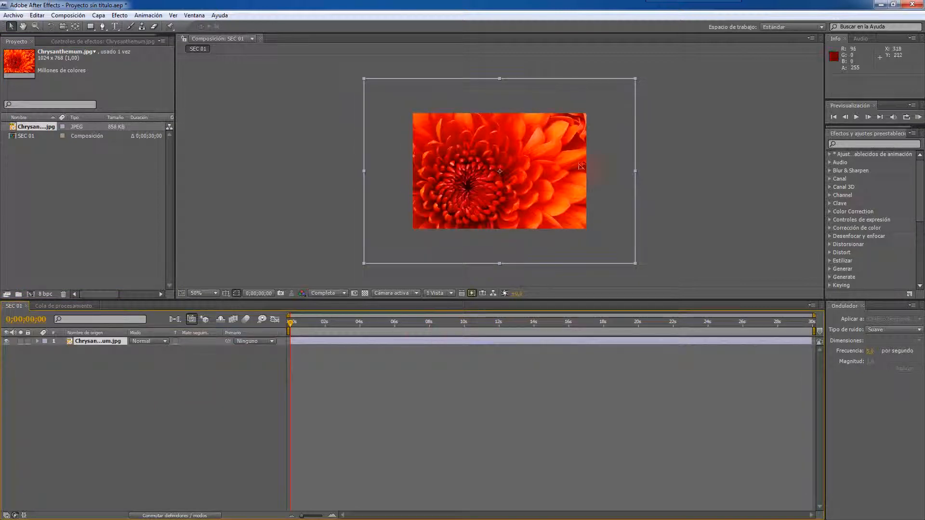
Try shifting the flower image within the frame and fit the layer to the composition size.
{"action": "left_click_drag", "start_coordinate": [527, 142], "coordinate": [548, 133]}
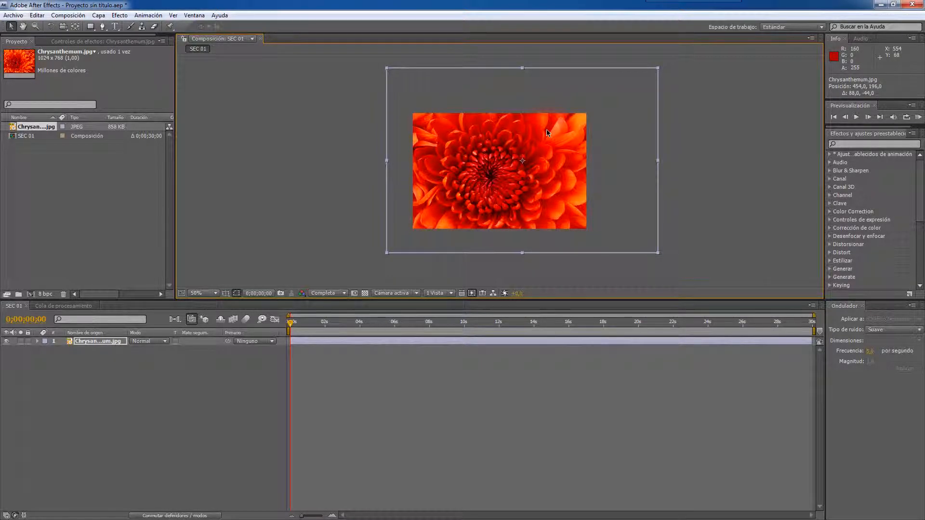
{"action": "left_click_drag", "start_coordinate": [548, 133], "coordinate": [562, 152]}
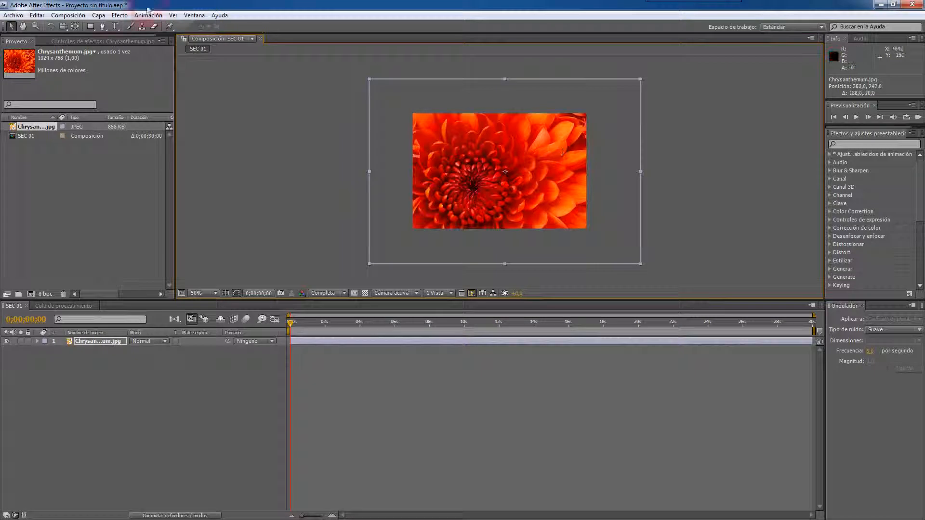
{"action": "left_click", "coordinate": [98, 15]}
{"action": "mouse_move", "coordinate": [55, 118]}
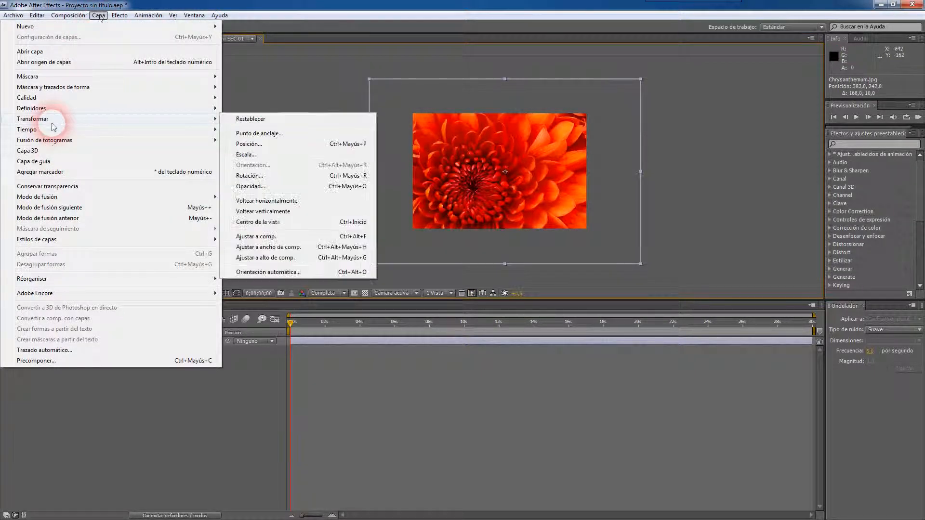
{"action": "left_click", "coordinate": [276, 240]}
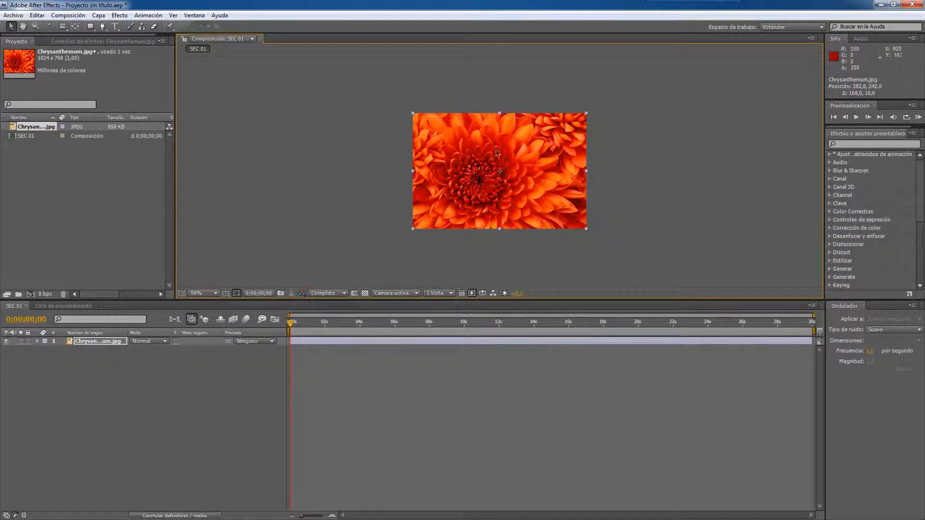
{"action": "left_click", "coordinate": [387, 230]}
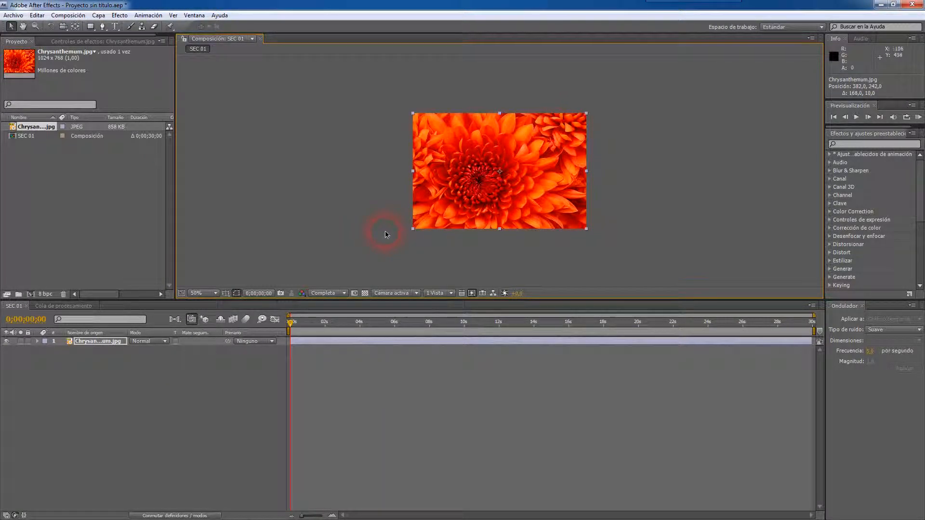
{"action": "left_click", "coordinate": [87, 361]}
{"action": "left_click", "coordinate": [97, 259]}
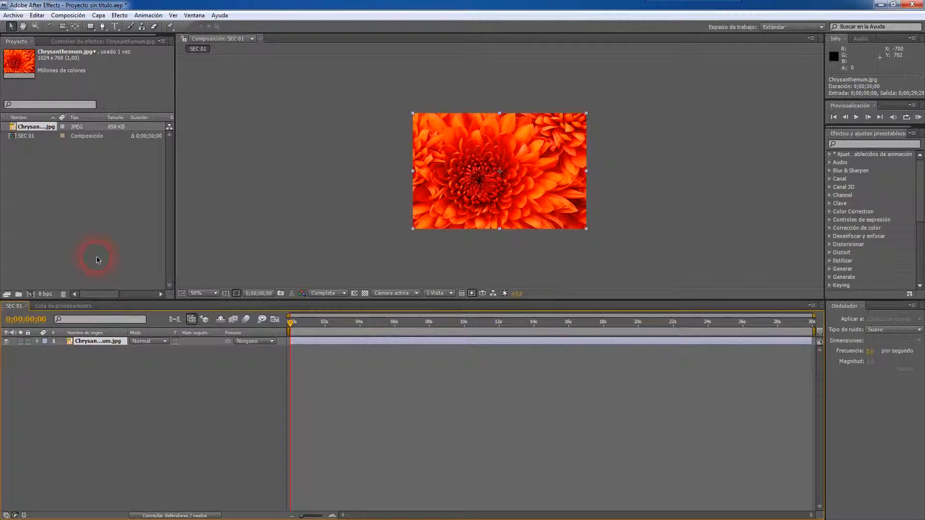
Switch to the Windows desktop, create a folder named after, and place it below the rostro shortcut.
{"action": "left_click", "coordinate": [880, 5]}
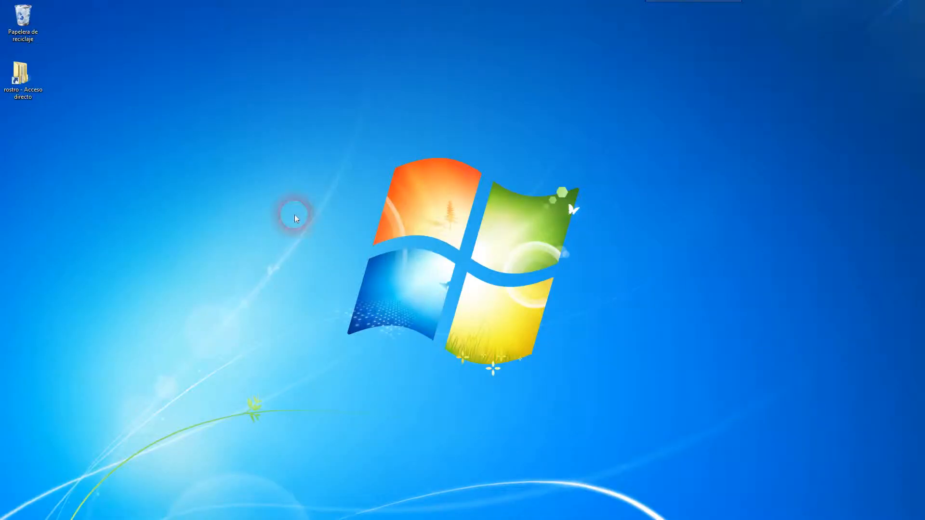
{"action": "right_click", "coordinate": [46, 130]}
{"action": "mouse_move", "coordinate": [58, 213]}
{"action": "left_click", "coordinate": [216, 215]}
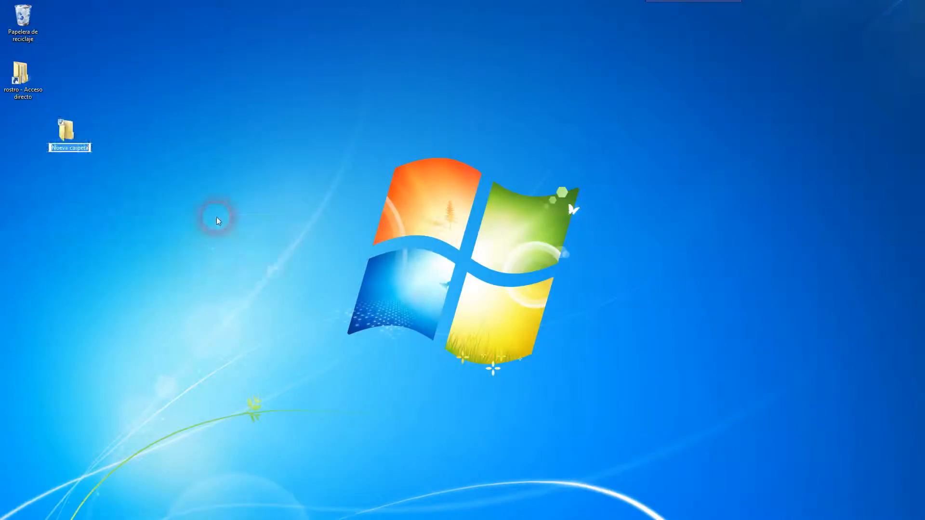
{"action": "type", "text": "art"}
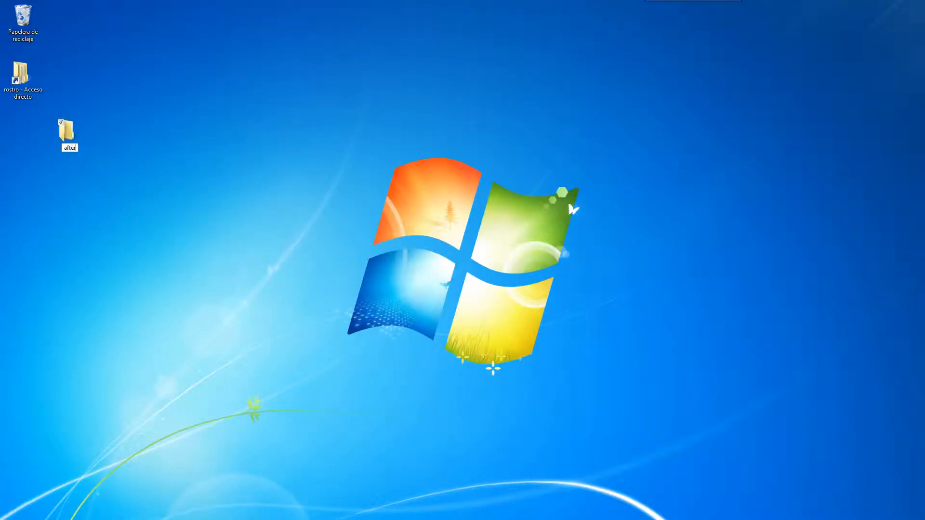
{"action": "left_click", "coordinate": [215, 214]}
{"action": "left_click_drag", "start_coordinate": [69, 134], "coordinate": [27, 135]}
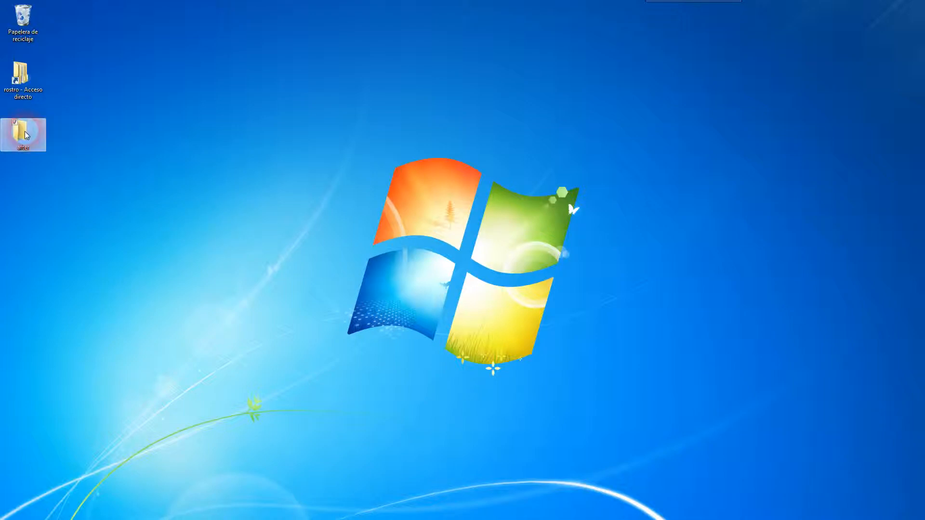
Open the after folder and create a subfolder named mezcla in it.
{"action": "double_click", "coordinate": [26, 135]}
{"action": "right_click", "coordinate": [303, 142]}
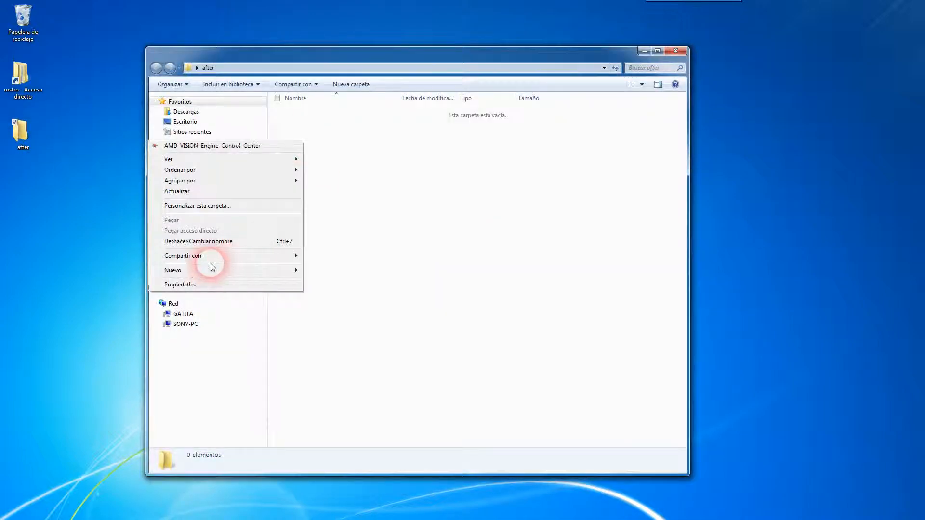
{"action": "mouse_move", "coordinate": [183, 269]}
{"action": "left_click", "coordinate": [89, 267]}
{"action": "type", "text": "mezcla"}
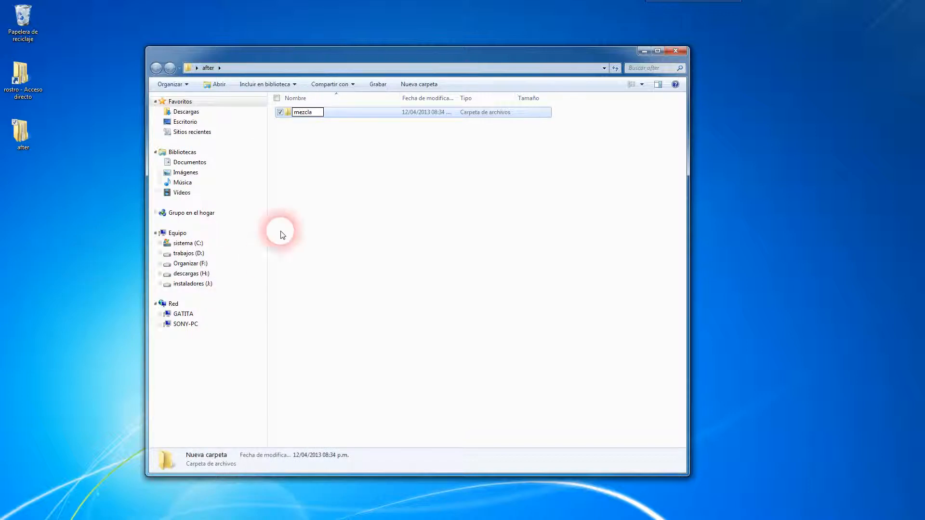
Create a second subfolder named imagenes inside the after folder.
{"action": "right_click", "coordinate": [307, 185]}
{"action": "mouse_move", "coordinate": [203, 316]}
{"action": "left_click", "coordinate": [120, 316]}
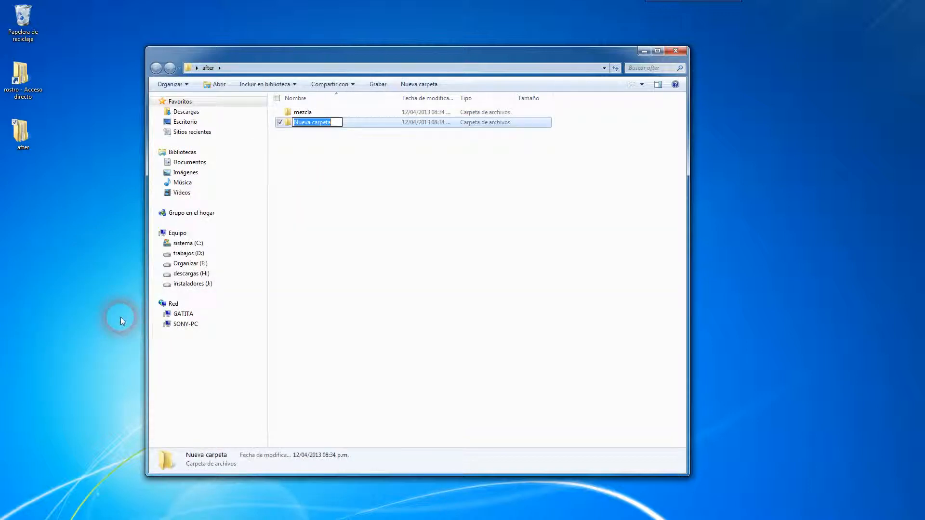
{"action": "type", "text": "ia"}
{"action": "type", "text": "magenes"}
Create a third subfolder named video inside the after folder.
{"action": "right_click", "coordinate": [326, 189]}
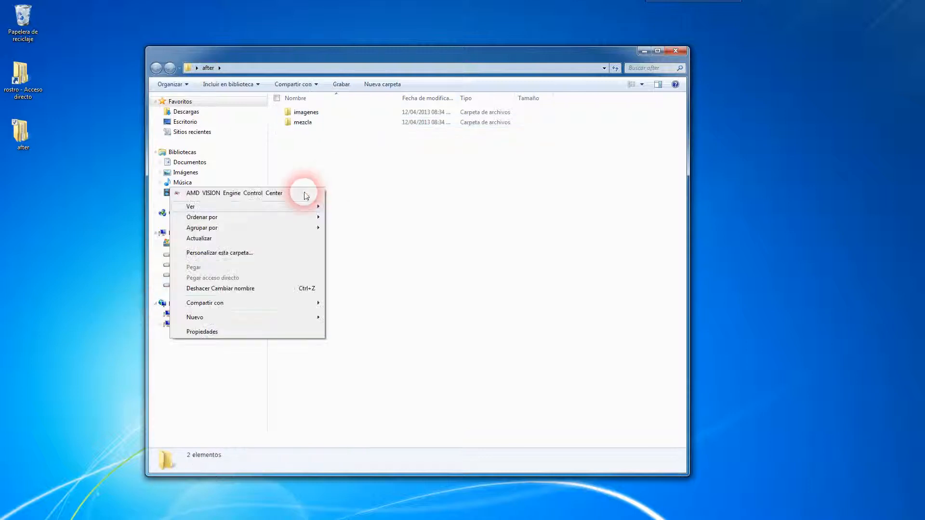
{"action": "mouse_move", "coordinate": [227, 318]}
{"action": "left_click", "coordinate": [115, 316]}
{"action": "type", "text": "video"}
{"action": "left_click", "coordinate": [365, 201]}
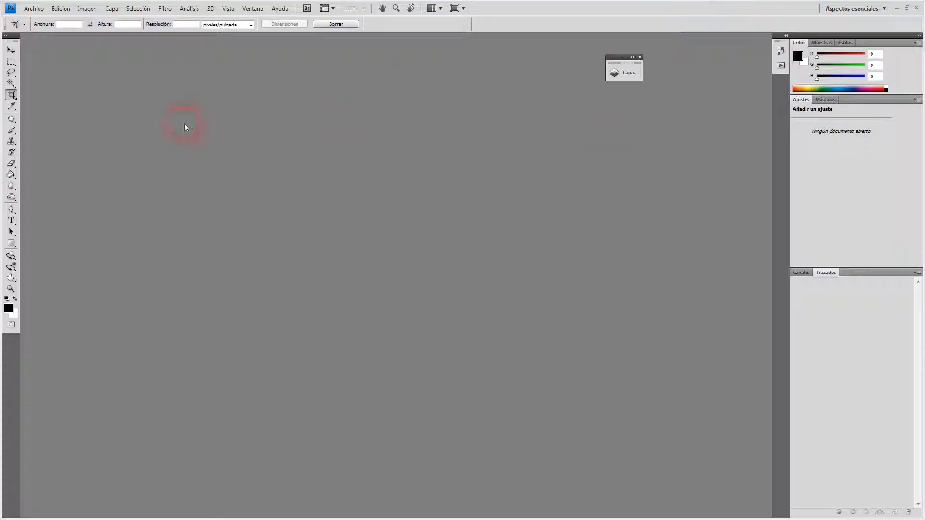
Create a new document with the Película y vídeo preset at NTSC DV size, accepting the pixel aspect ratio notice.
{"action": "key", "text": "ctrl+n"}
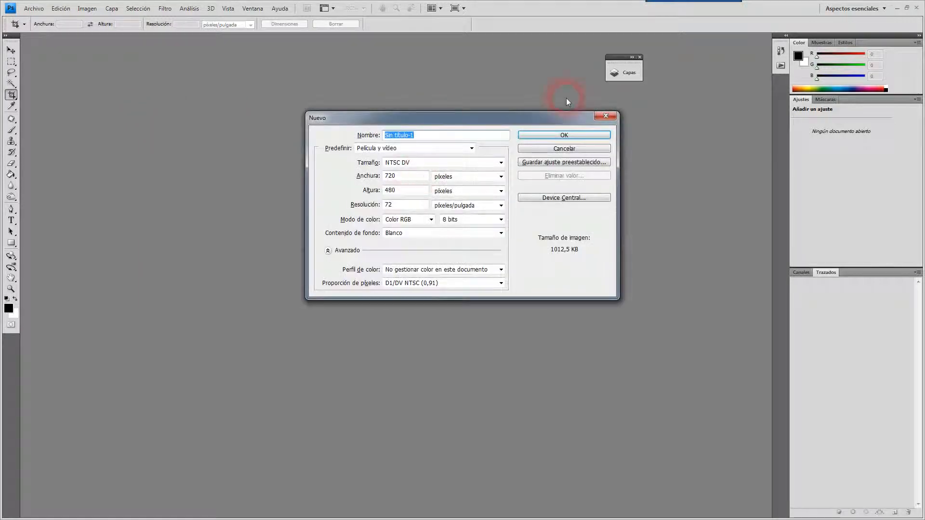
{"action": "left_click", "coordinate": [423, 164]}
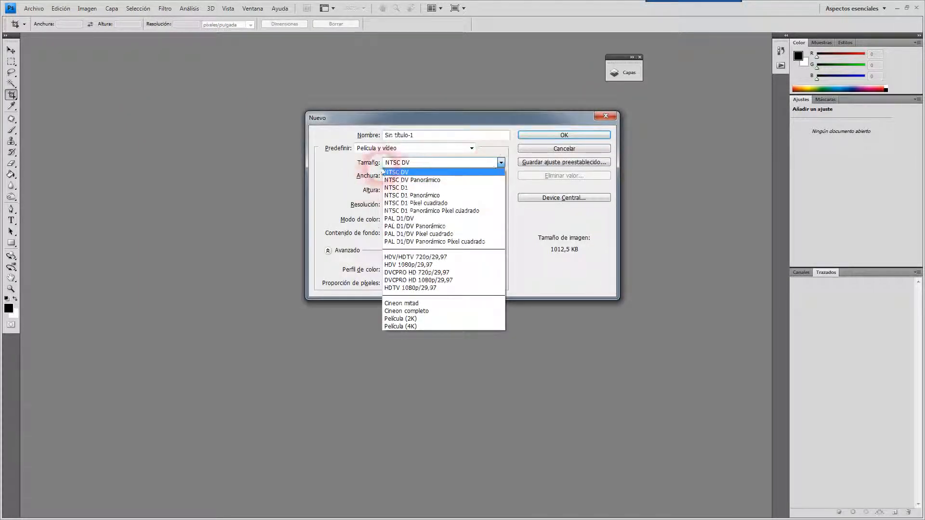
{"action": "left_click", "coordinate": [393, 149]}
{"action": "left_click", "coordinate": [420, 150]}
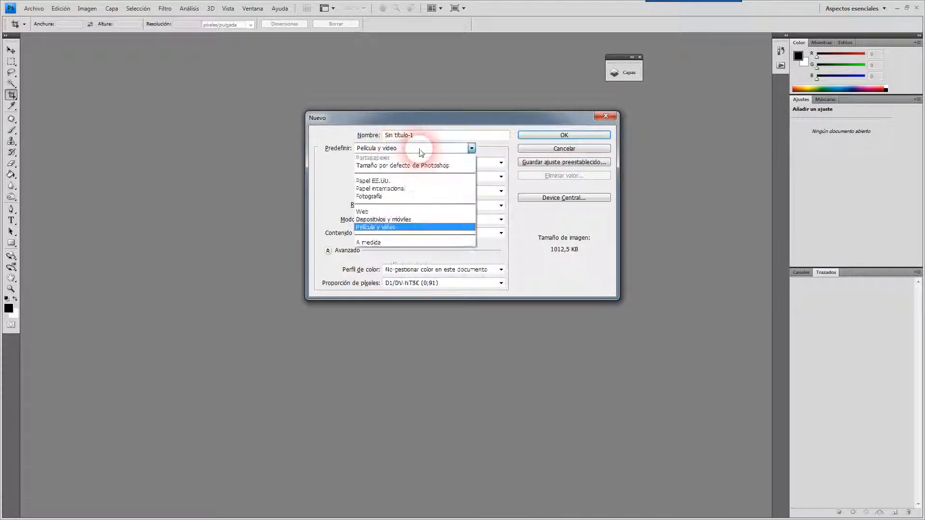
{"action": "left_click", "coordinate": [390, 228]}
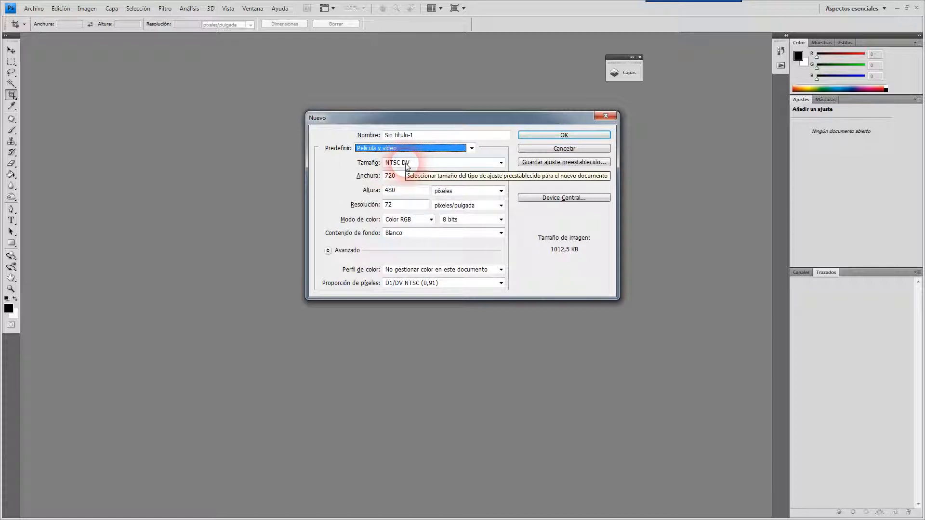
{"action": "left_click", "coordinate": [566, 136]}
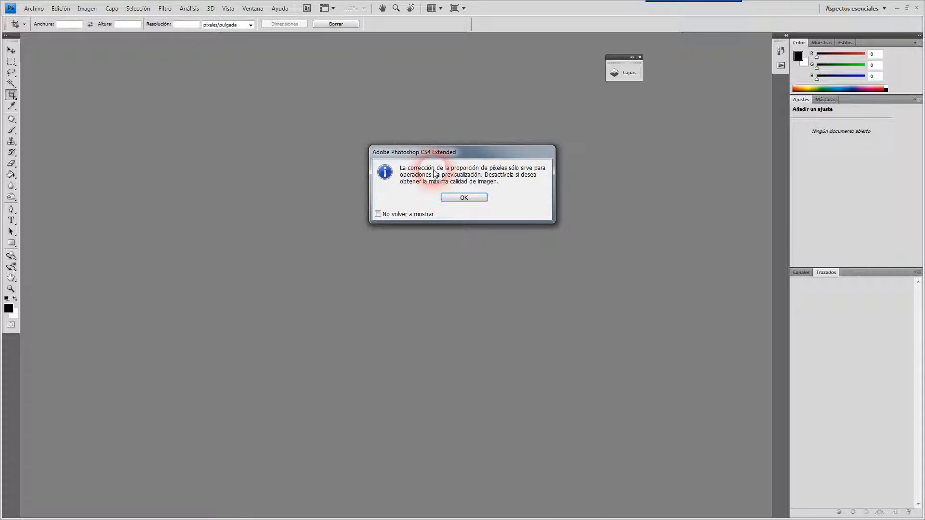
{"action": "left_click", "coordinate": [479, 199]}
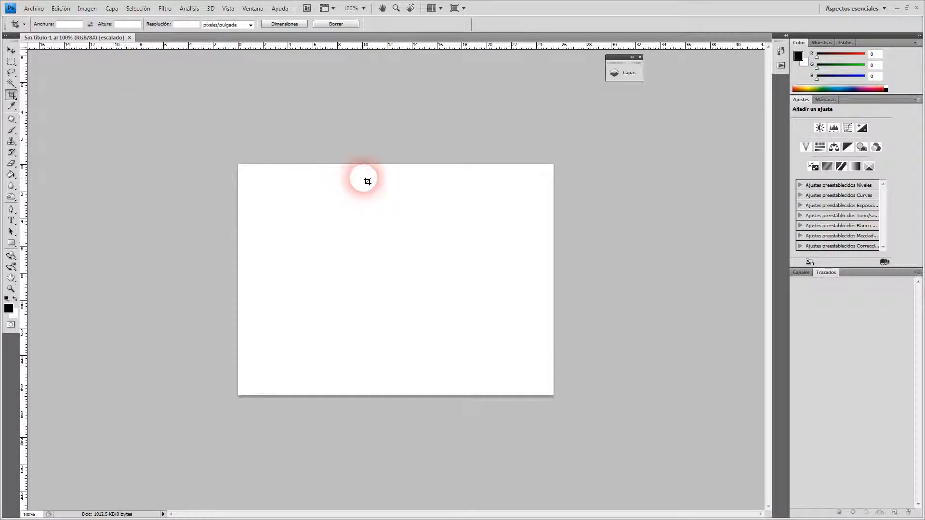
Expand the collapsed layer list and reposition it beside the canvas so the whole document is uncovered.
{"action": "left_click", "coordinate": [800, 273]}
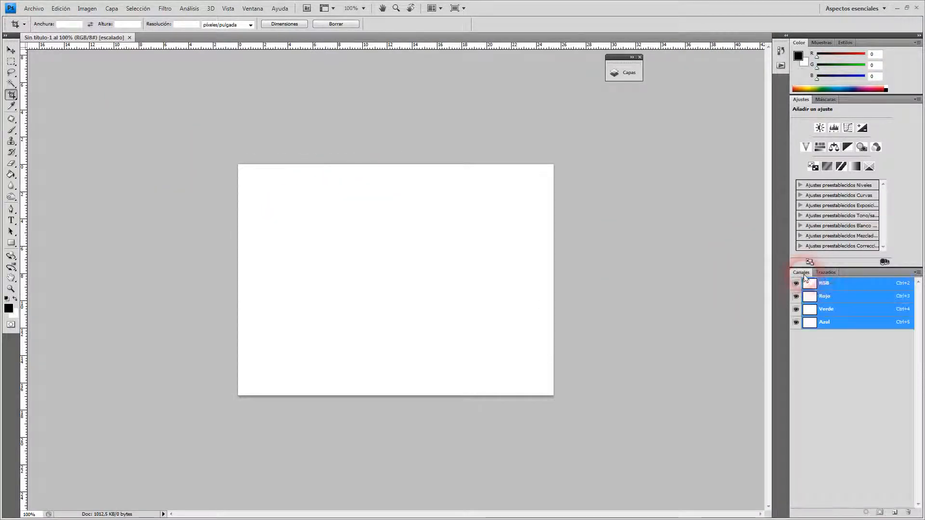
{"action": "left_click", "coordinate": [821, 274]}
{"action": "left_click", "coordinate": [623, 72]}
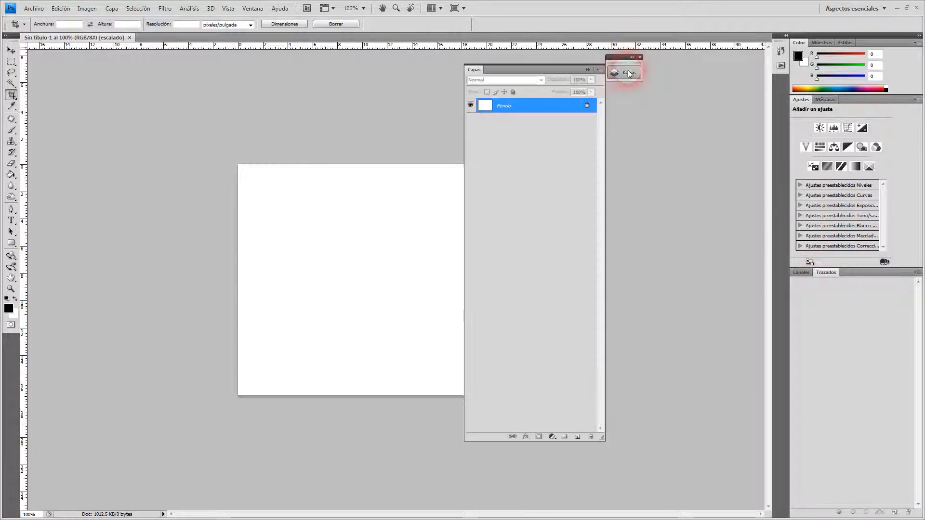
{"action": "left_click_drag", "start_coordinate": [533, 72], "coordinate": [689, 62]}
Convert the locked Fondo background into a regular layer with the default name Capa 0.
{"action": "left_click", "coordinate": [688, 100]}
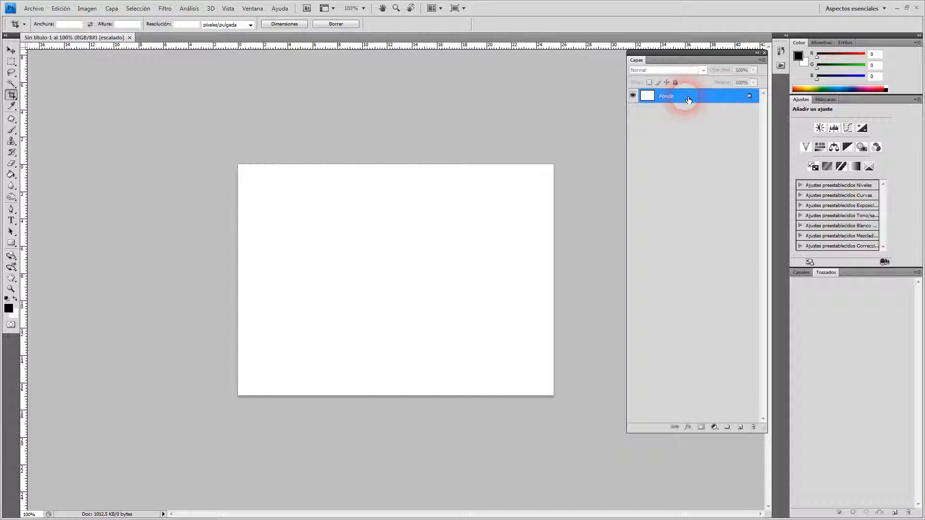
{"action": "double_click", "coordinate": [688, 100]}
{"action": "left_click", "coordinate": [541, 154]}
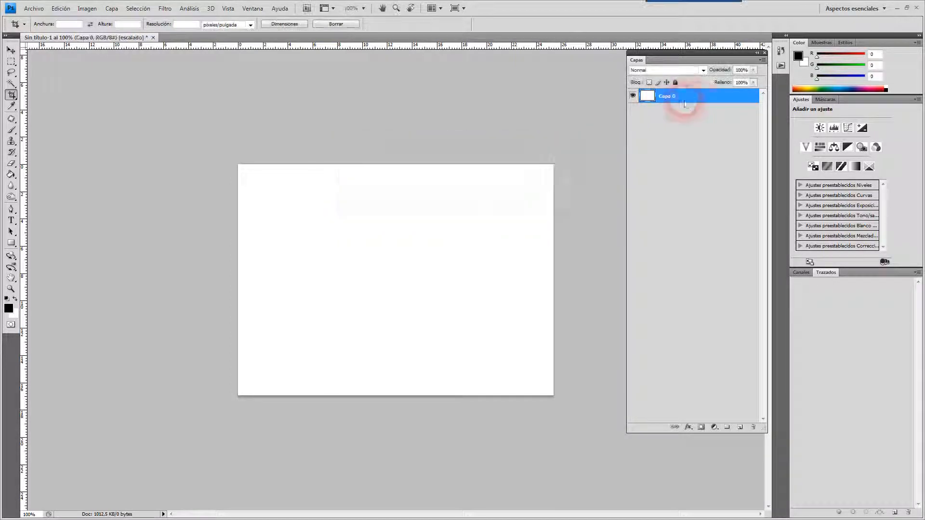
{"action": "mouse_move", "coordinate": [699, 100]}
{"action": "left_mouse_down"}
{"action": "mouse_move", "coordinate": [736, 329]}
{"action": "mouse_move", "coordinate": [717, 100]}
{"action": "left_mouse_up"}
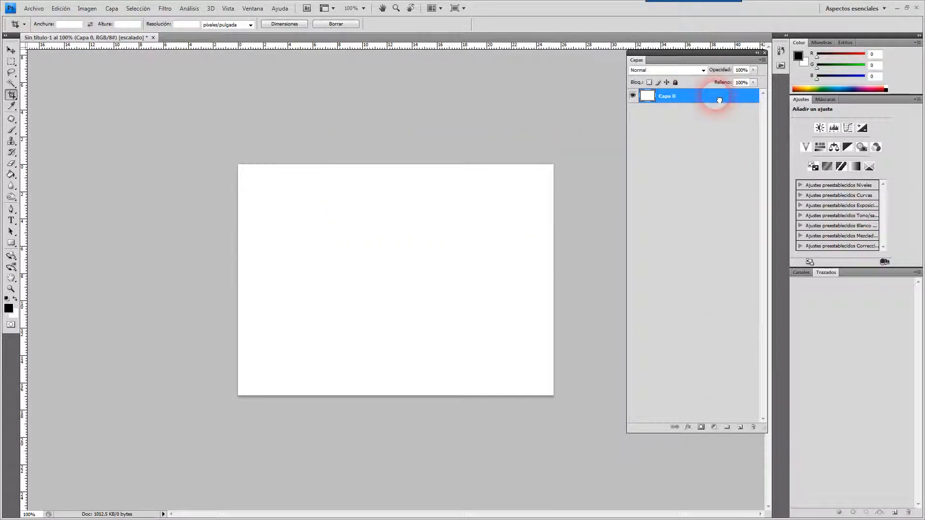
Add a new layer and fill a full-width rectangle over about the lower half of the canvas with black, then deselect.
{"action": "left_click", "coordinate": [740, 427]}
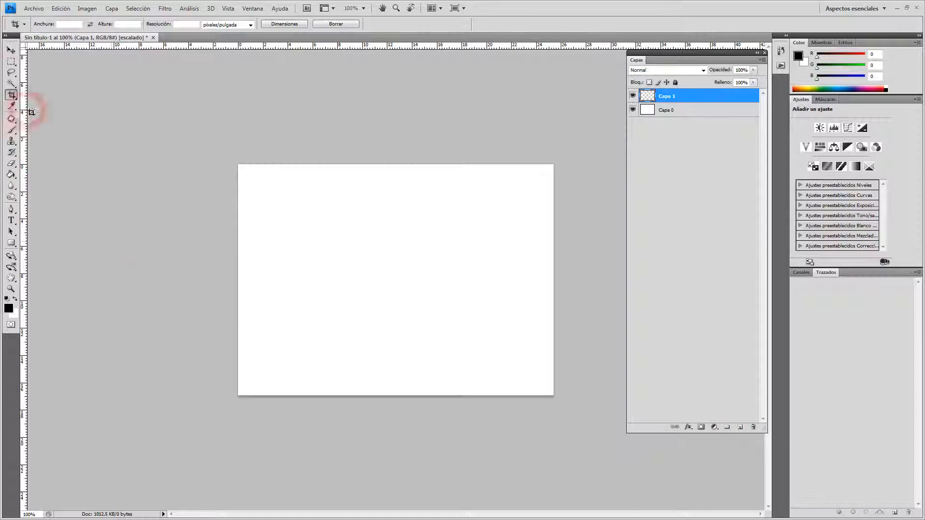
{"action": "left_click", "coordinate": [12, 61]}
{"action": "left_click_drag", "start_coordinate": [211, 283], "coordinate": [650, 429]}
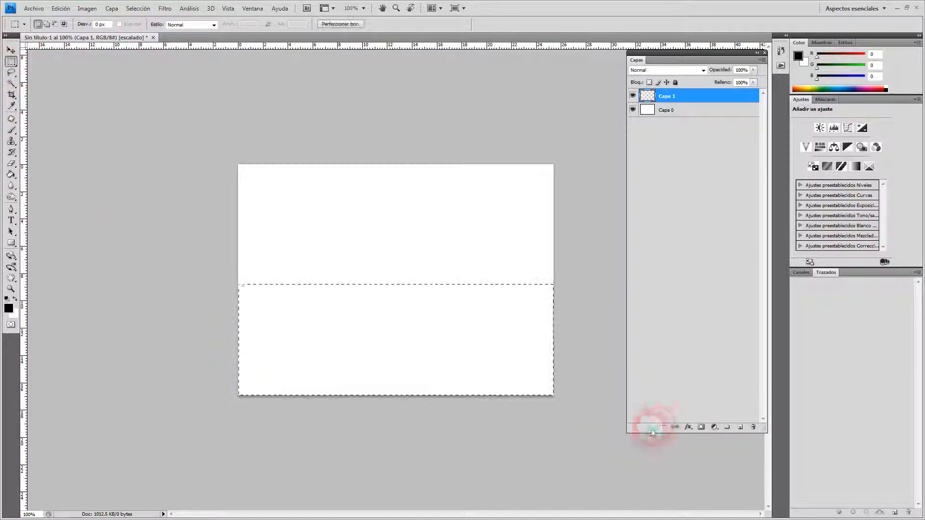
{"action": "key", "text": "alt+BackSpace"}
{"action": "key", "text": "ctrl+d"}
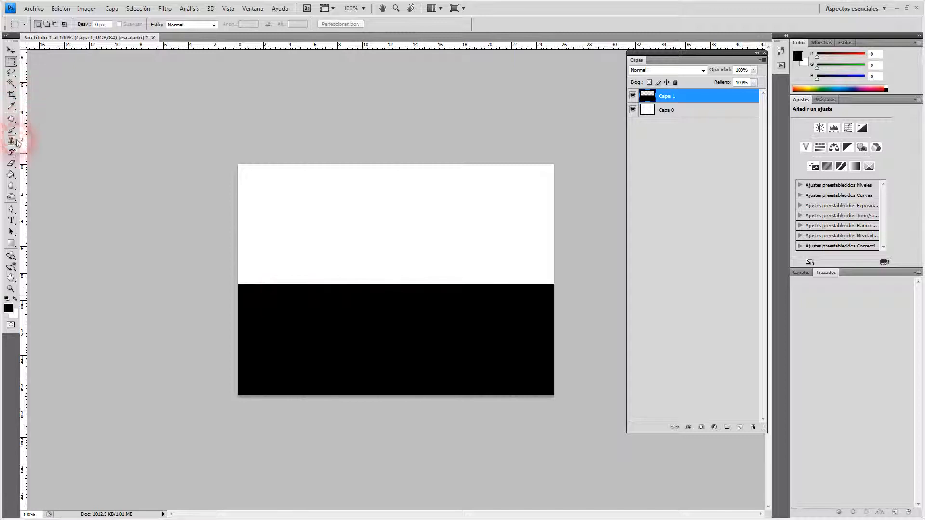
Cut rectangular notches of varying width and depth out of the black block's upper edge to form a skyline, and deselect.
{"action": "left_click_drag", "start_coordinate": [215, 259], "coordinate": [270, 320]}
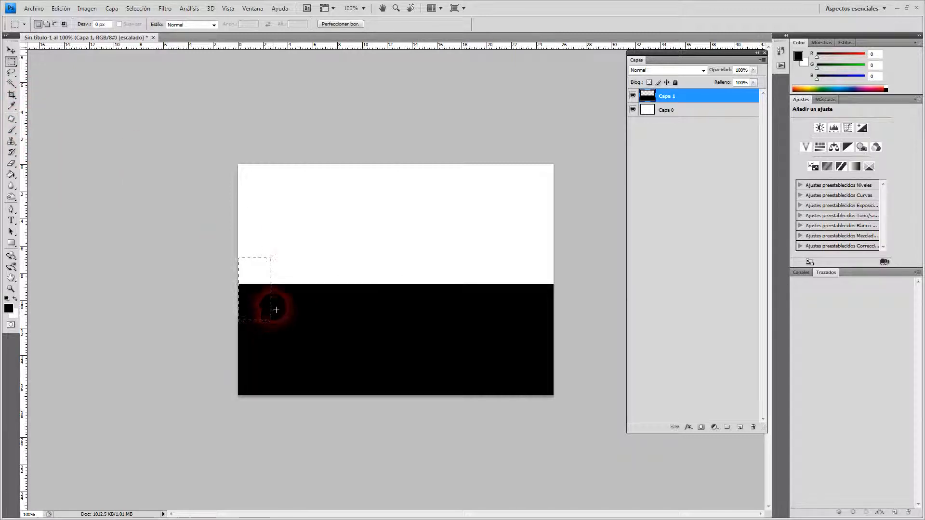
{"action": "key", "text": "Delete"}
{"action": "key", "text": "Delete"}
{"action": "left_click_drag", "start_coordinate": [347, 280], "coordinate": [374, 326]}
{"action": "key", "text": "Delete"}
{"action": "left_click_drag", "start_coordinate": [427, 268], "coordinate": [456, 296]}
{"action": "key", "text": "Delete"}
{"action": "left_click_drag", "start_coordinate": [492, 272], "coordinate": [530, 332]}
{"action": "key", "text": "Delete"}
{"action": "key", "text": "ctrl+d"}
{"action": "key", "text": "v"}
{"action": "left_click_drag", "start_coordinate": [408, 341], "coordinate": [411, 289]}
{"action": "key", "text": "ctrl+z"}
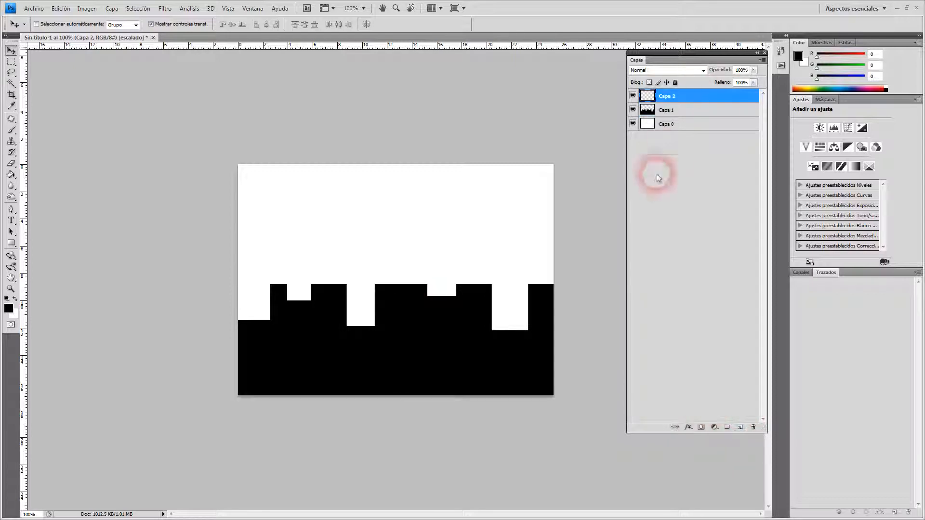
On the new layer Capa 2, fill a full-width rectangle over about the lower 70% of the canvas with red, RGB 255, 0, 0.
{"action": "left_click", "coordinate": [10, 62]}
{"action": "left_click_drag", "start_coordinate": [236, 234], "coordinate": [580, 405]}
{"action": "left_click", "coordinate": [8, 308]}
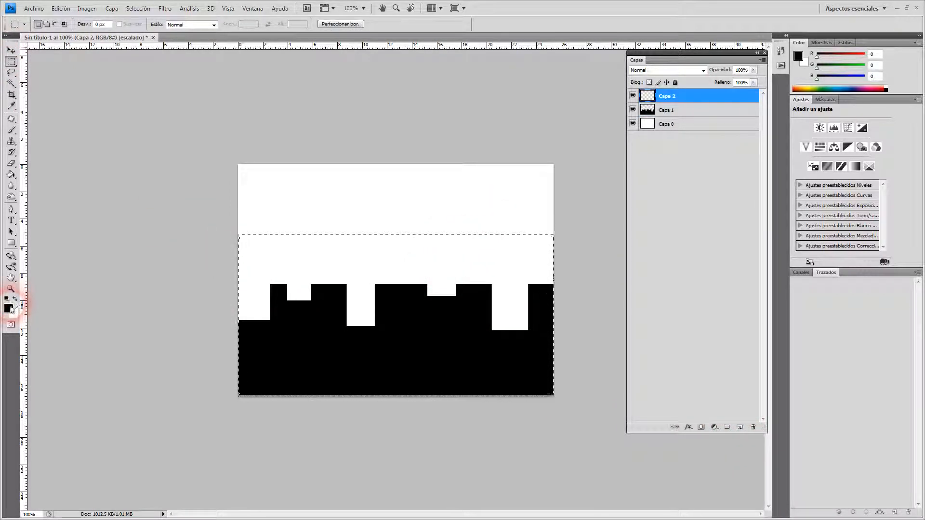
{"action": "left_click_drag", "start_coordinate": [412, 197], "coordinate": [542, 102]}
{"action": "left_click", "coordinate": [558, 128]}
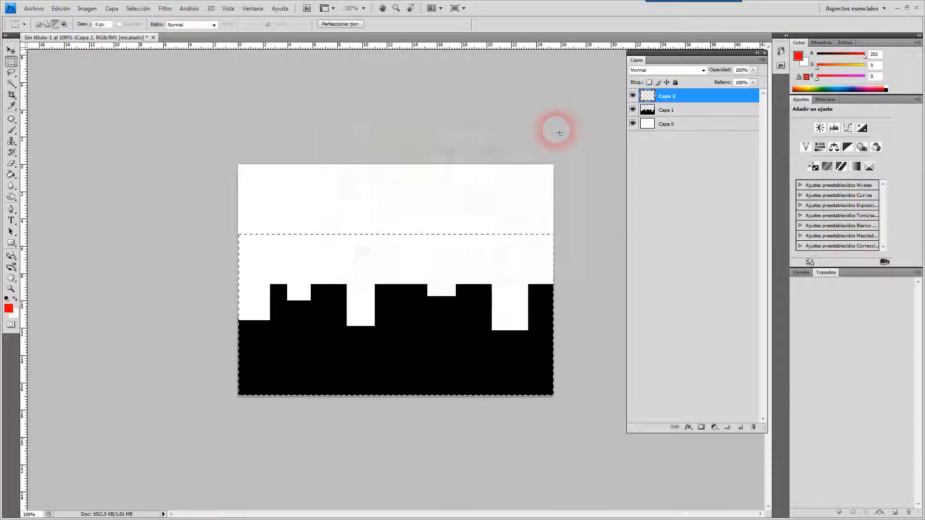
{"action": "key", "text": "alt+BackSpace"}
{"action": "key", "text": "ctrl+d"}
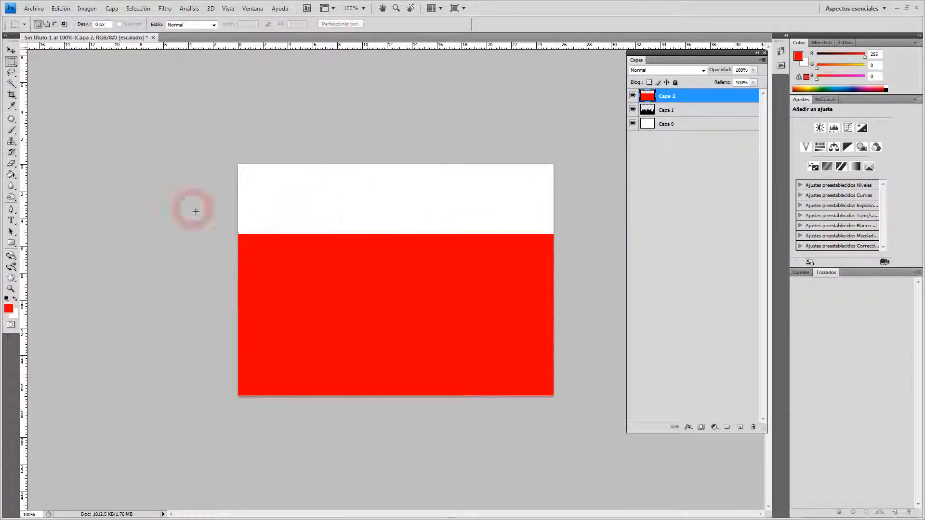
Cut several rectangular notches of varying size out of the red block's upper edge to form a second skyline, and deselect.
{"action": "left_click_drag", "start_coordinate": [274, 228], "coordinate": [313, 322]}
{"action": "key", "text": "Delete"}
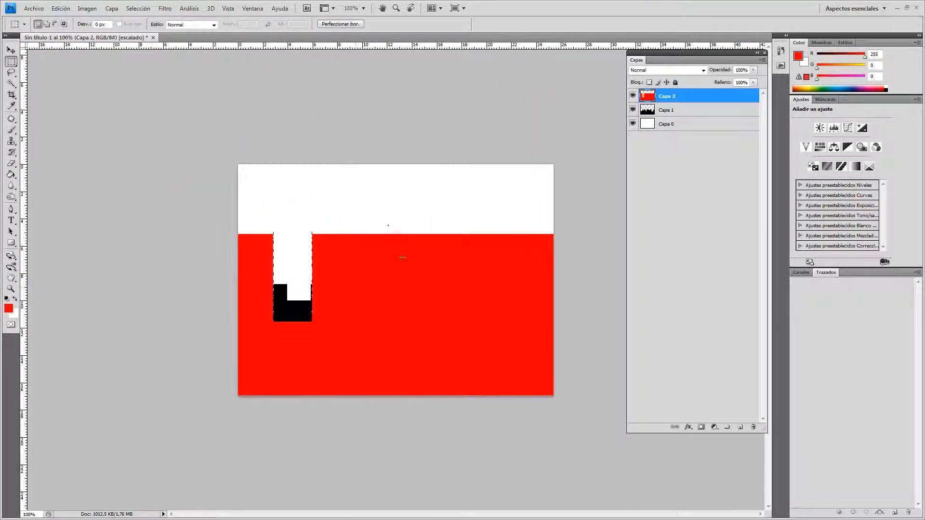
{"action": "key", "text": "Delete"}
{"action": "left_click_drag", "start_coordinate": [463, 220], "coordinate": [488, 272]}
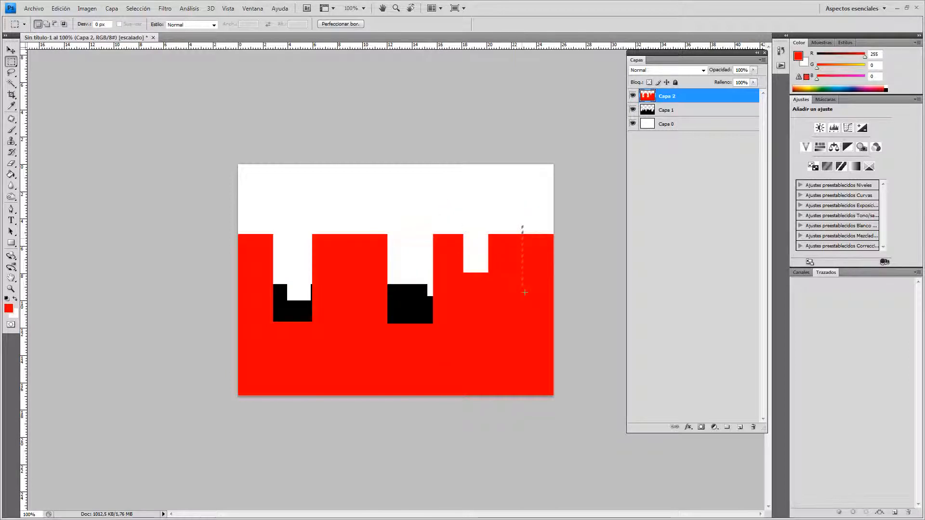
{"action": "key", "text": "Delete"}
{"action": "left_click_drag", "start_coordinate": [534, 220], "coordinate": [563, 280]}
{"action": "key", "text": "Delete"}
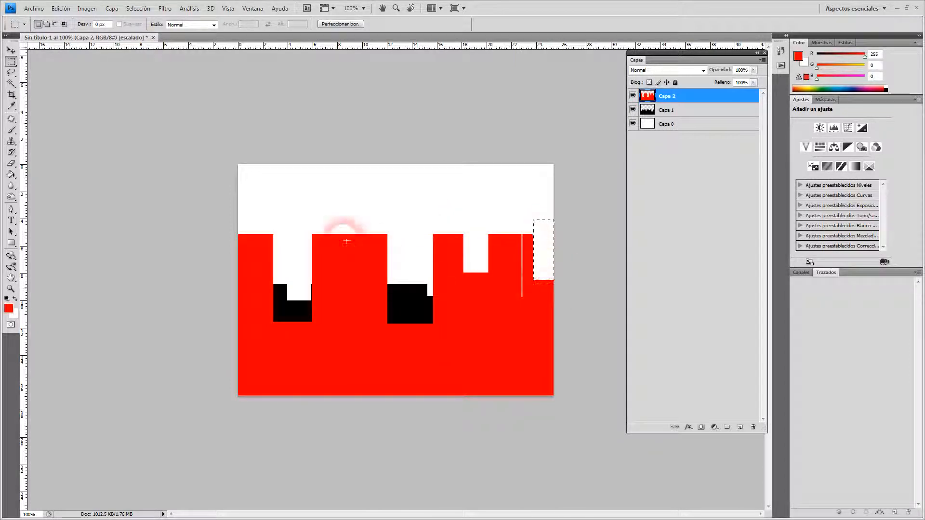
{"action": "key", "text": "Delete"}
{"action": "left_click", "coordinate": [375, 232]}
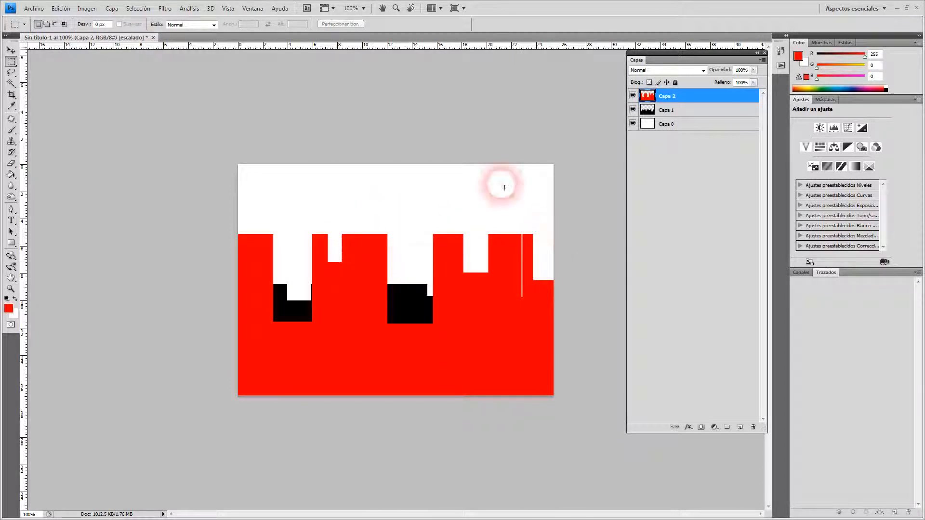
Add another layer and fill a full-width rectangle over about the bottom quarter of the canvas with yellow, RGB 255, 210, 0.
{"action": "left_click", "coordinate": [740, 427]}
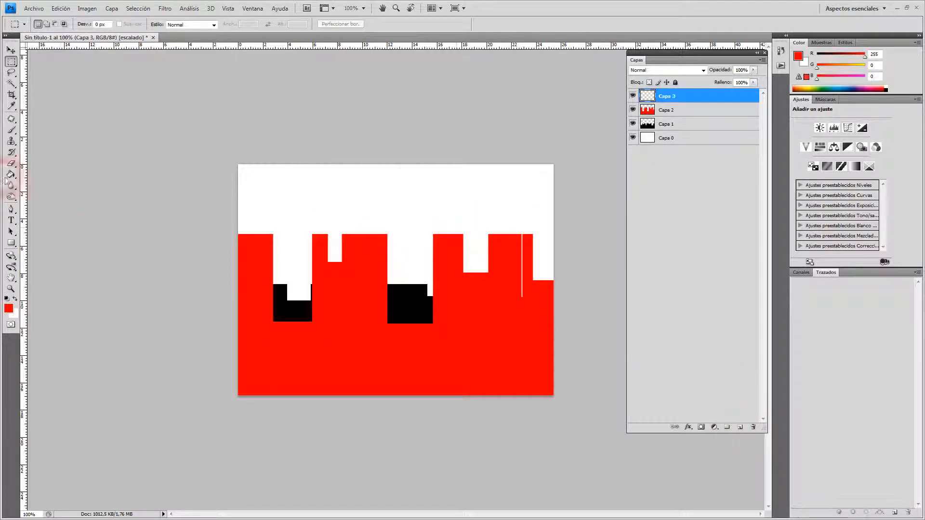
{"action": "left_click_drag", "start_coordinate": [209, 332], "coordinate": [605, 391]}
{"action": "left_click_drag", "start_coordinate": [207, 340], "coordinate": [677, 464]}
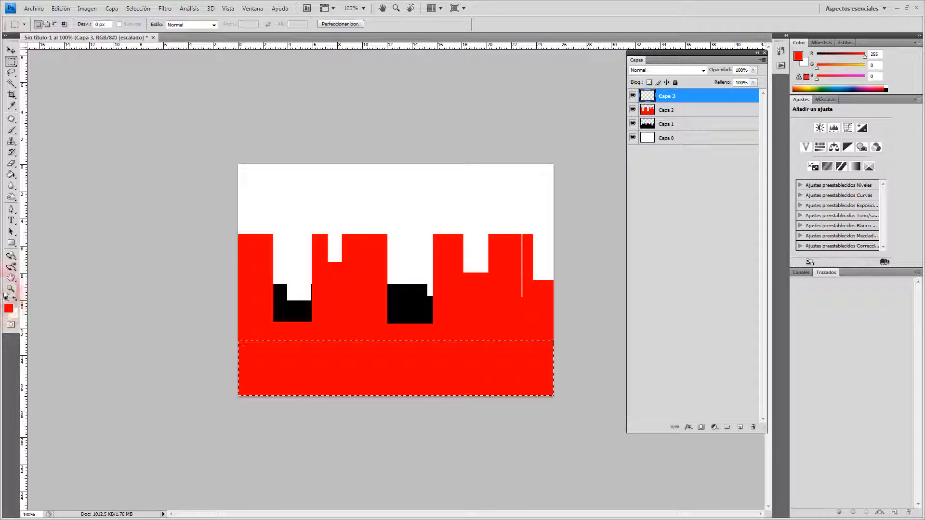
{"action": "left_click", "coordinate": [9, 312]}
{"action": "mouse_move", "coordinate": [468, 229]}
{"action": "left_mouse_down"}
{"action": "mouse_move", "coordinate": [468, 219]}
{"action": "mouse_move", "coordinate": [475, 241]}
{"action": "left_mouse_up"}
{"action": "left_click", "coordinate": [559, 128]}
{"action": "key", "text": "m"}
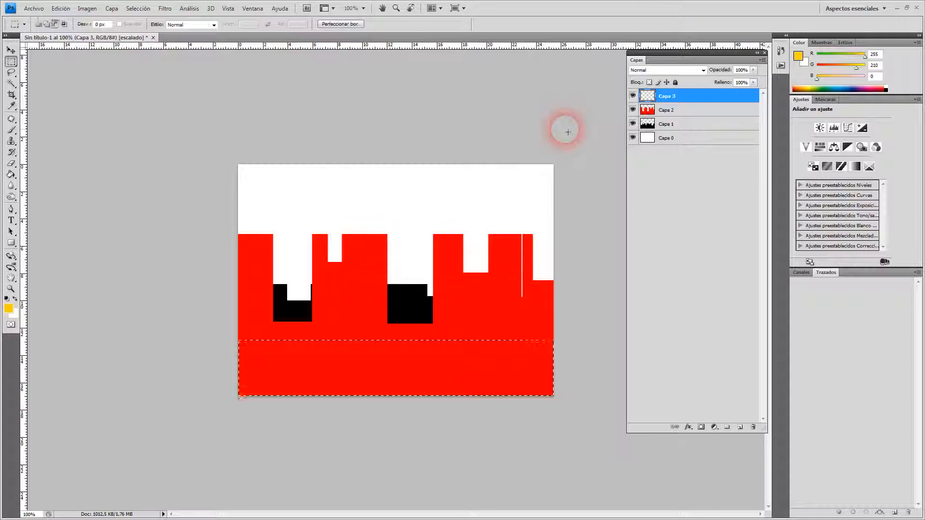
{"action": "key", "text": "alt+BackSpace"}
{"action": "left_click", "coordinate": [567, 132]}
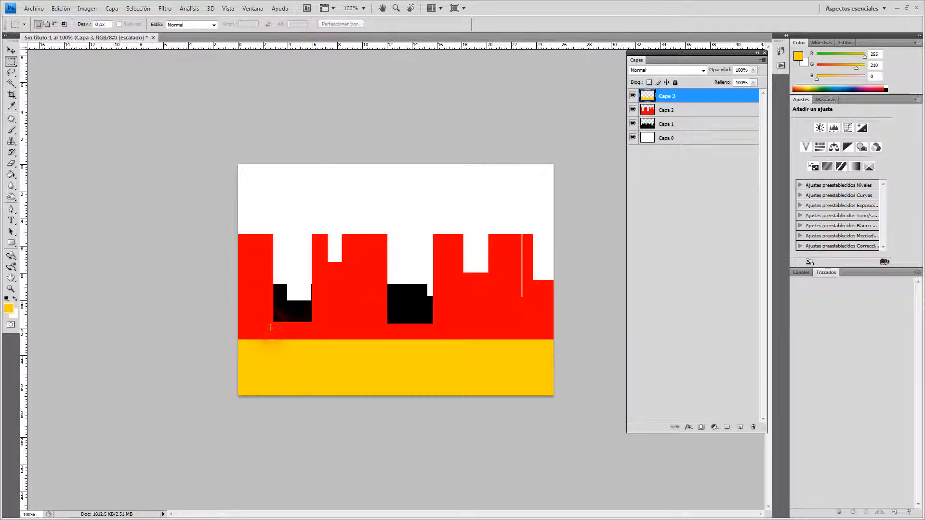
Cut small rectangular notches and a wider right-end notch out of the yellow block's upper edge, and deselect.
{"action": "left_click_drag", "start_coordinate": [267, 324], "coordinate": [314, 354]}
{"action": "key", "text": "Delete"}
{"action": "left_click_drag", "start_coordinate": [406, 334], "coordinate": [382, 359]}
{"action": "key", "text": "Delete"}
{"action": "key", "text": "Delete"}
{"action": "left_click_drag", "start_coordinate": [504, 307], "coordinate": [573, 360]}
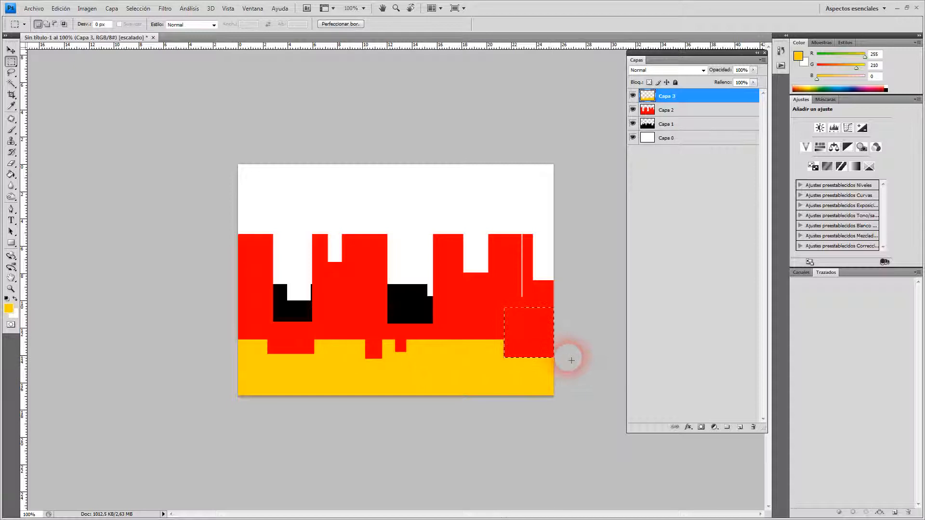
{"action": "left_click", "coordinate": [572, 191]}
Rename the yellow, red and black layers as uno, dos and tres, and select the white layer Capa 0.
{"action": "left_click", "coordinate": [689, 102]}
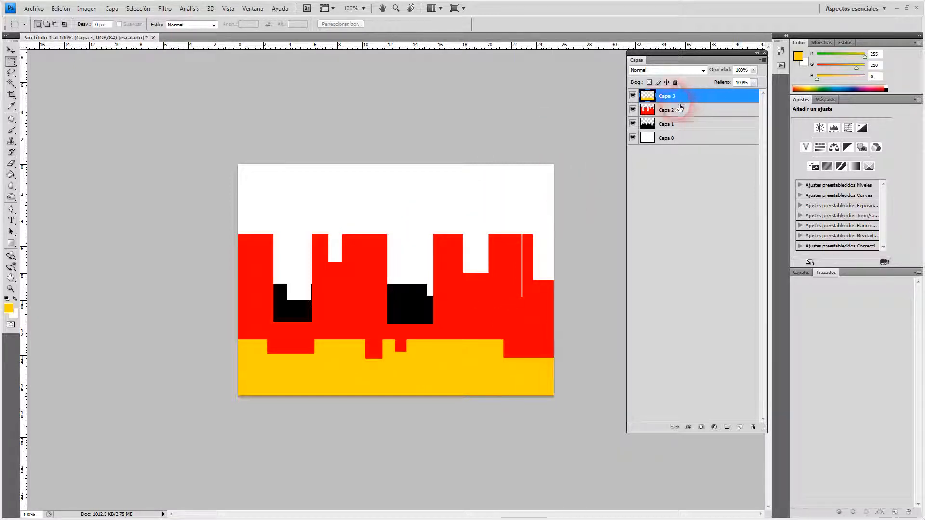
{"action": "double_click", "coordinate": [672, 97]}
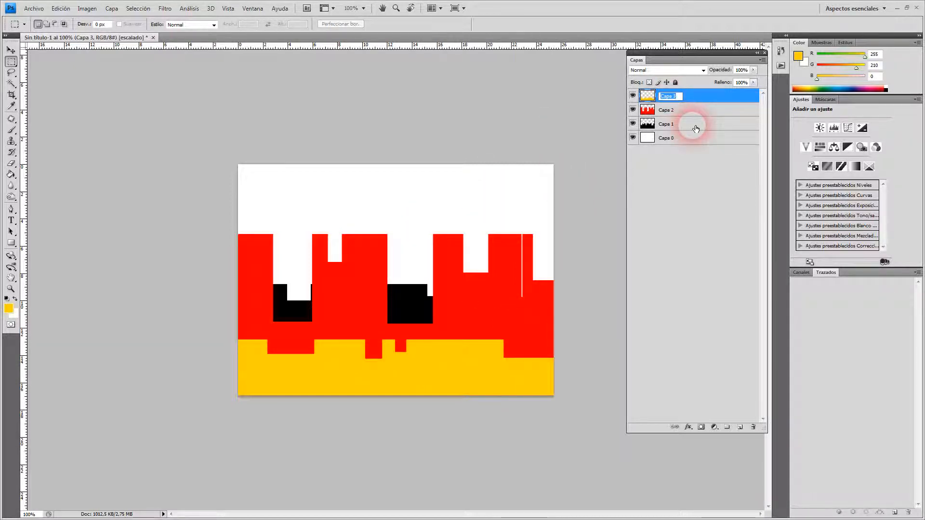
{"action": "type", "text": "uno"}
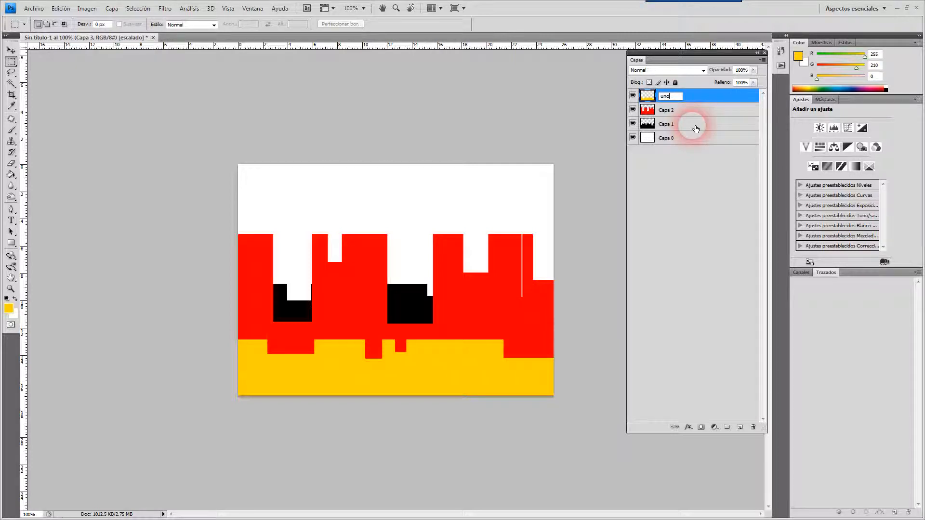
{"action": "key", "text": "Return"}
{"action": "double_click", "coordinate": [667, 110]}
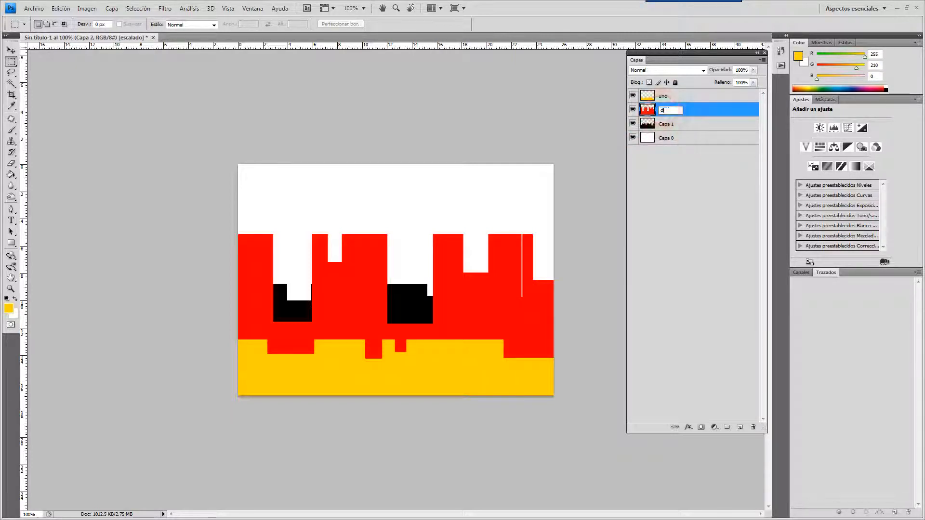
{"action": "double_click", "coordinate": [671, 125]}
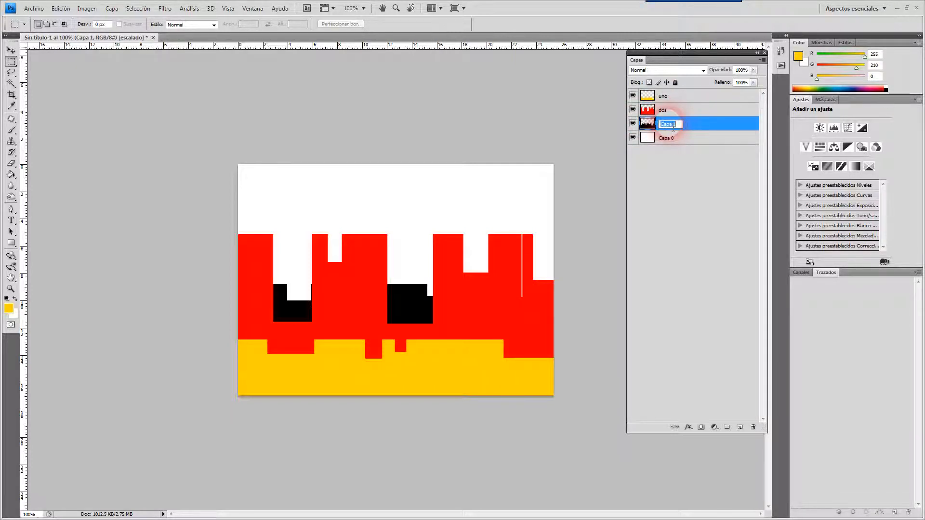
{"action": "type", "text": "tres"}
{"action": "left_click", "coordinate": [696, 137]}
{"action": "mouse_move", "coordinate": [697, 139]}
{"action": "left_mouse_down"}
{"action": "mouse_move", "coordinate": [732, 453]}
{"action": "mouse_move", "coordinate": [760, 431]}
{"action": "mouse_move", "coordinate": [687, 139]}
{"action": "left_mouse_up"}
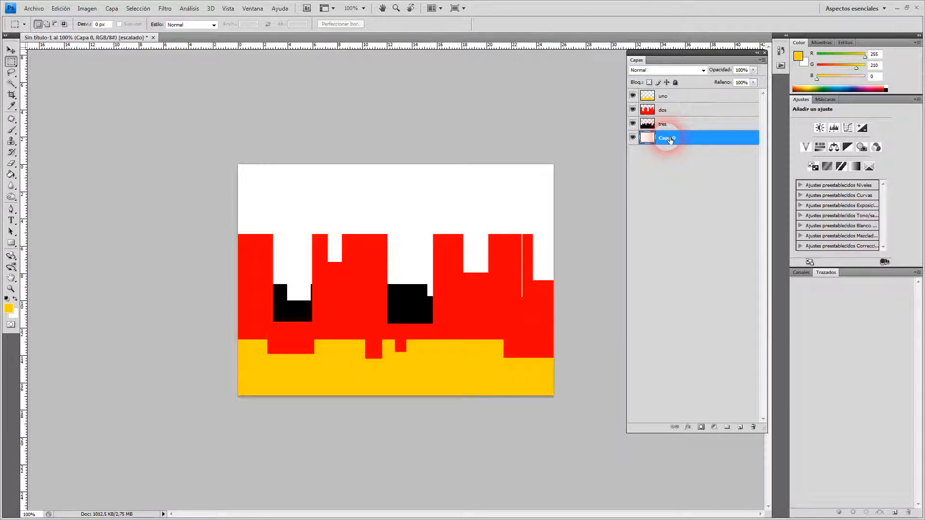
Save the document as a Photoshop file named imagen 01 in the imagenes folder inside after on the desktop.
{"action": "left_click", "coordinate": [37, 8]}
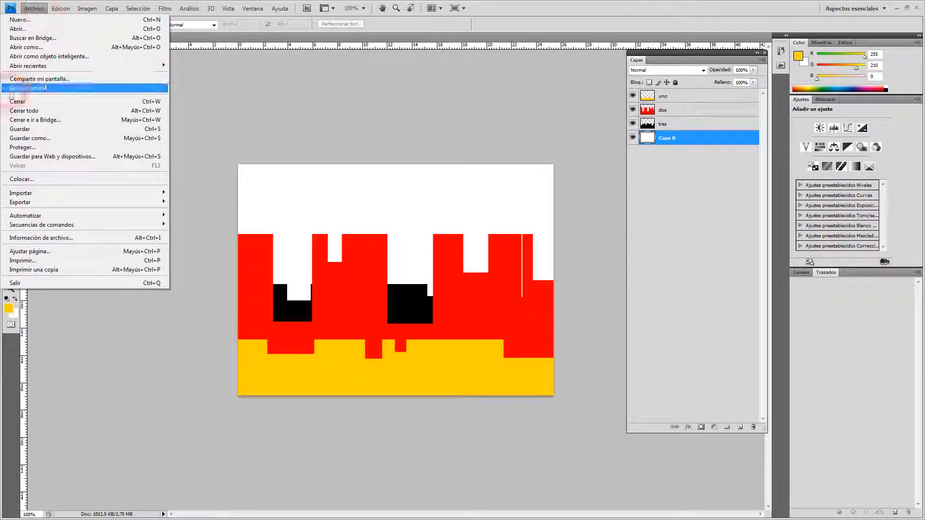
{"action": "left_click", "coordinate": [46, 138]}
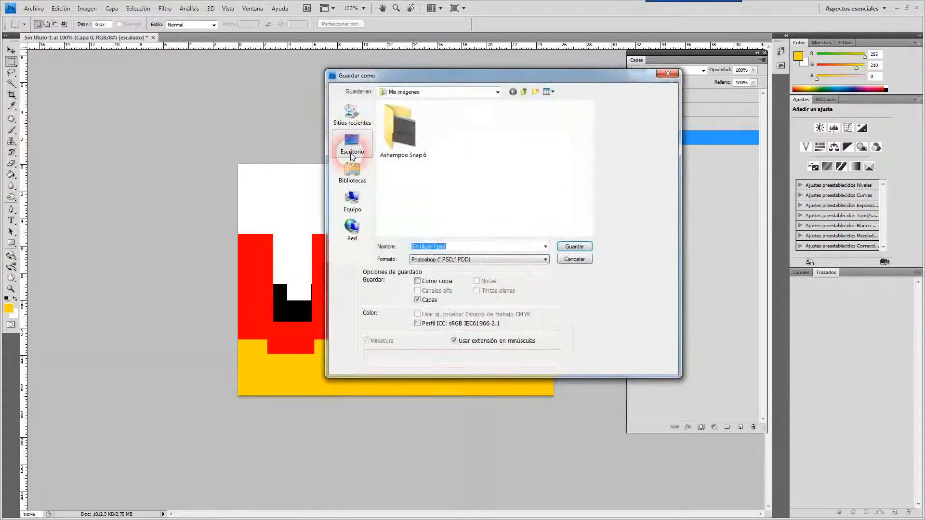
{"action": "left_click", "coordinate": [353, 144]}
{"action": "double_click", "coordinate": [496, 164]}
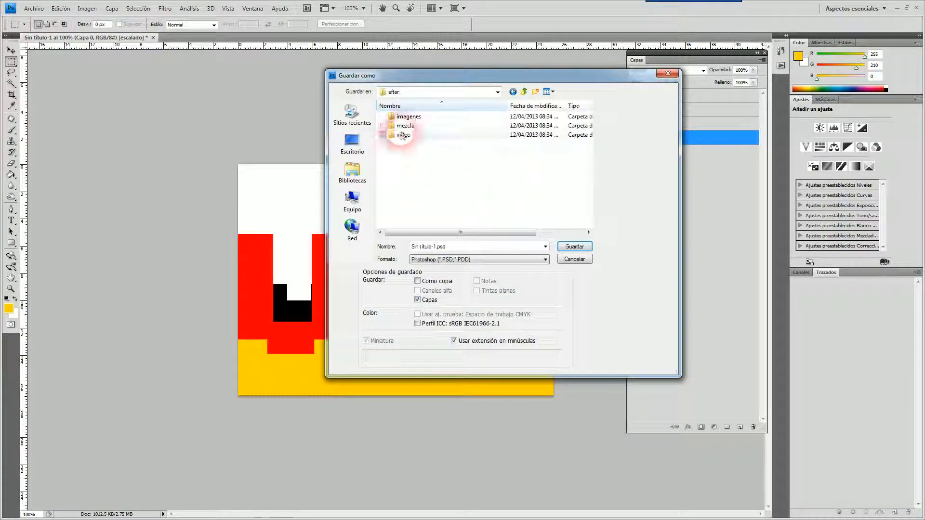
{"action": "double_click", "coordinate": [409, 118]}
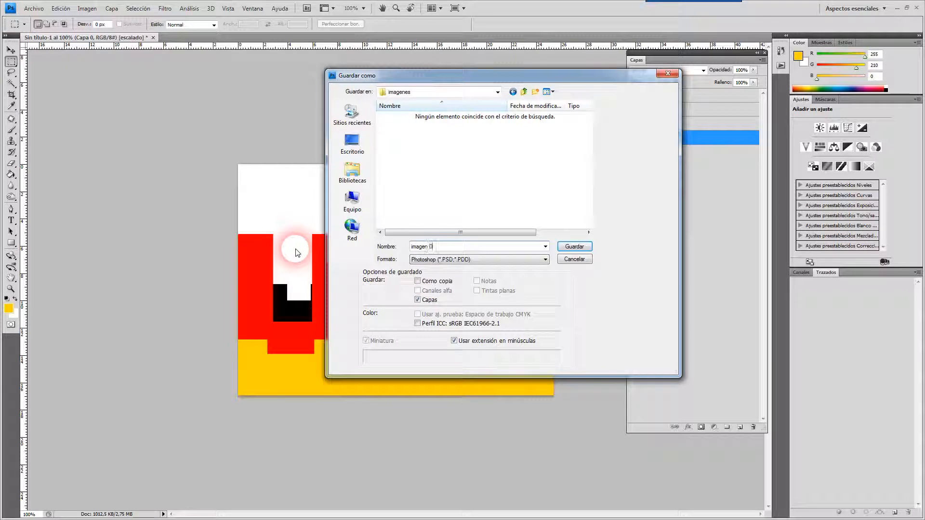
{"action": "type", "text": "imagen 01"}
{"action": "key", "text": "Return"}
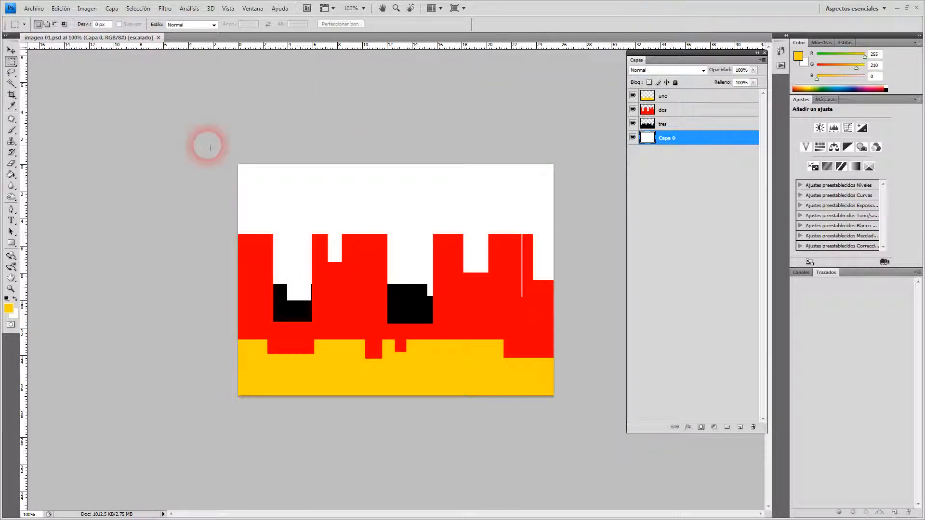
{"action": "left_click", "coordinate": [82, 7]}
{"action": "mouse_move", "coordinate": [72, 21]}
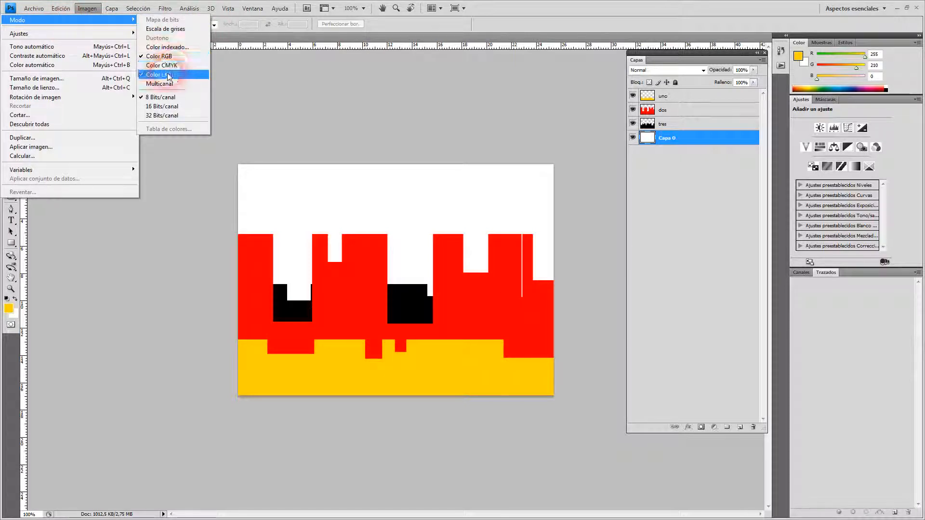
{"action": "left_click", "coordinate": [563, 14]}
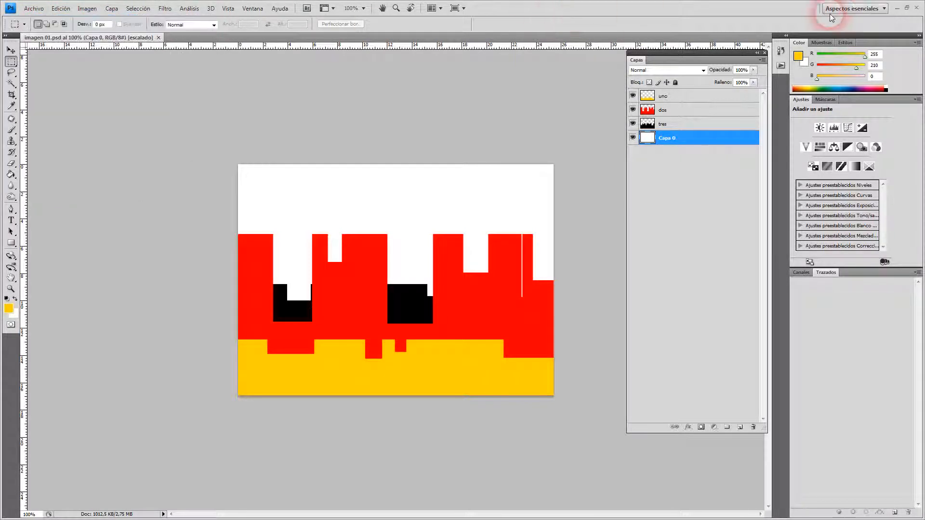
Switch to Illustrator and create a video and film document with the NTSC DV size, 654 x 480 px.
{"action": "left_click", "coordinate": [897, 8]}
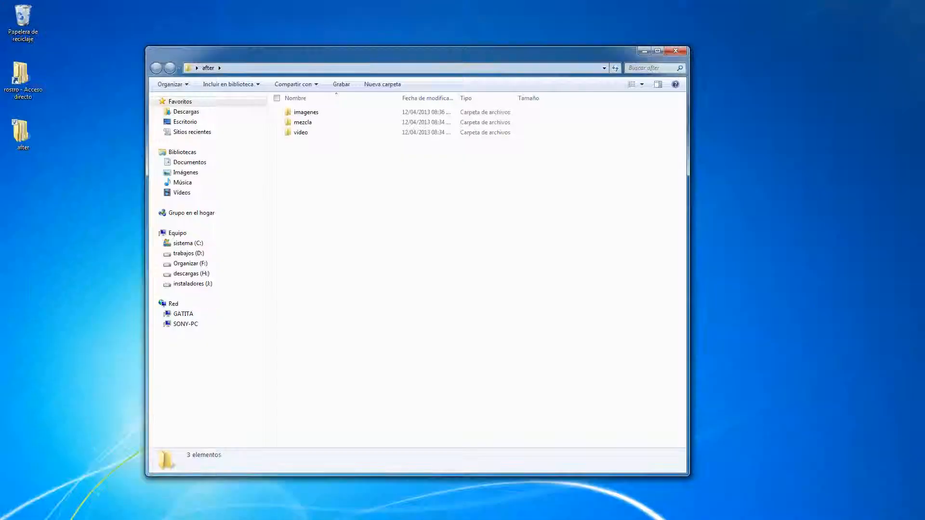
{"action": "key", "text": "alt+Tab"}
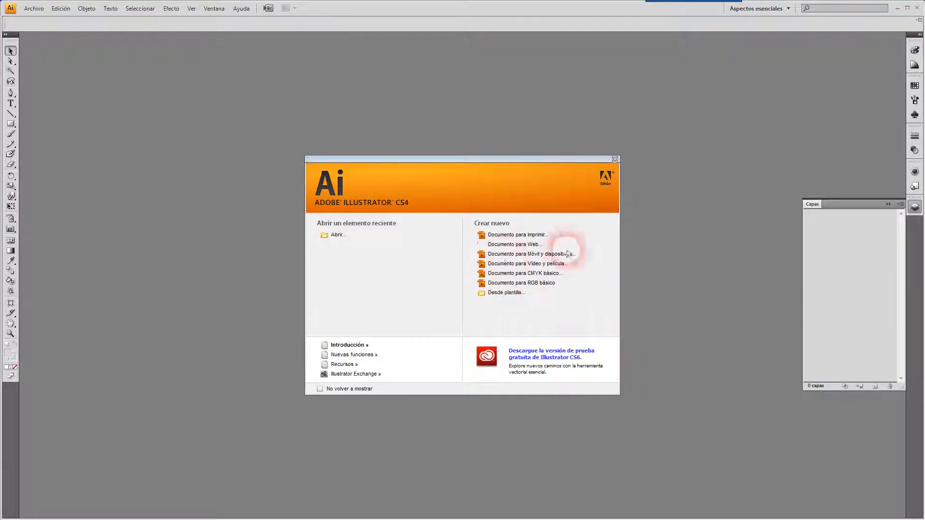
{"action": "left_click", "coordinate": [558, 263]}
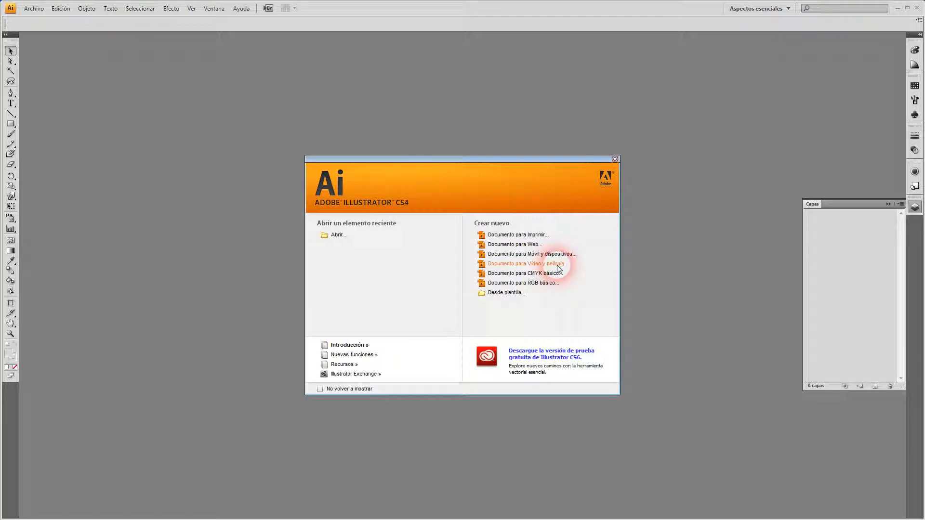
{"action": "left_click", "coordinate": [557, 266]}
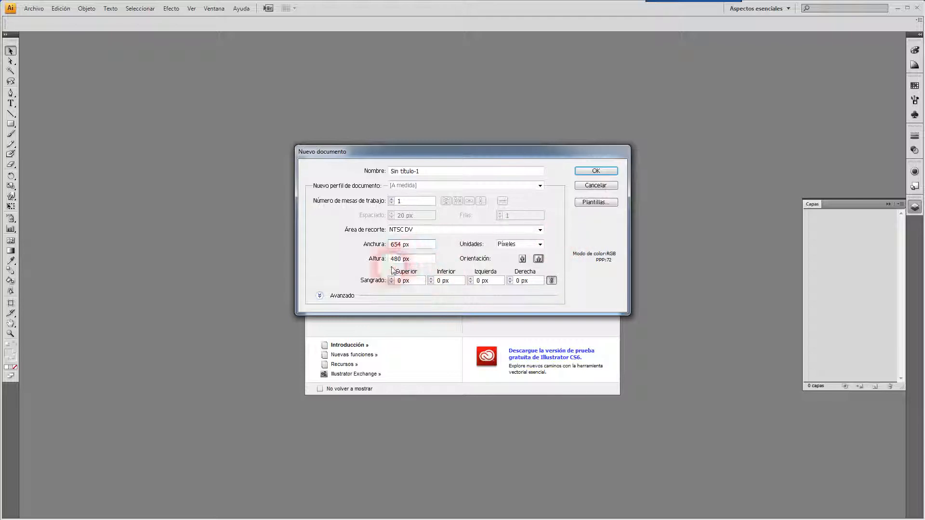
{"action": "left_click", "coordinate": [596, 172]}
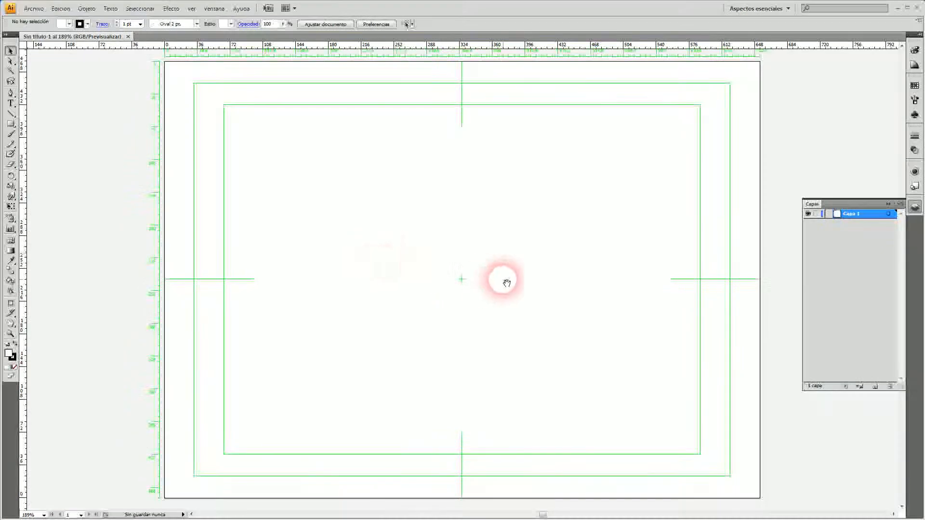
With the Pen tool, draw a jagged mountain outline across the artboard's full width and continue it to both bottom corners.
{"action": "left_click_drag", "start_coordinate": [503, 278], "coordinate": [454, 261]}
{"action": "key", "text": "z"}
{"action": "left_click", "coordinate": [449, 227], "text": "alt"}
{"action": "left_click", "coordinate": [423, 209], "text": "alt"}
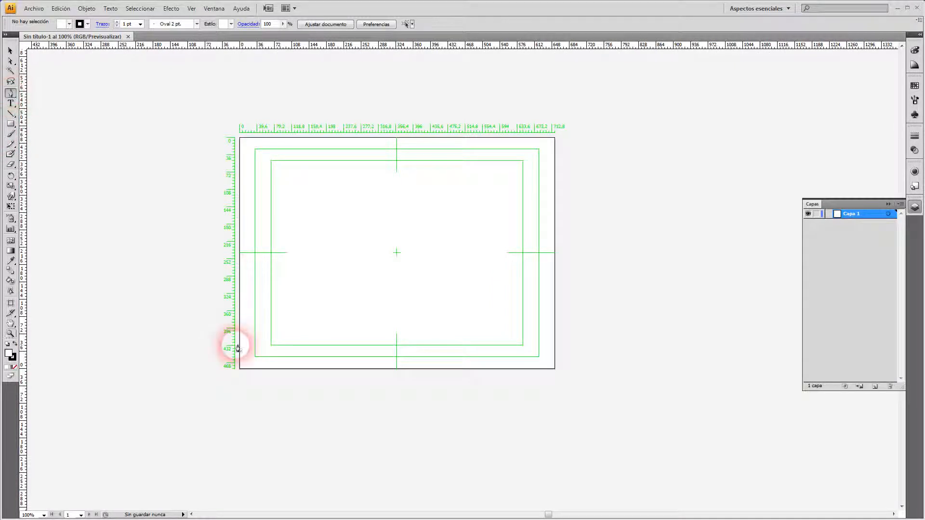
{"action": "left_click", "coordinate": [240, 263]}
{"action": "left_click", "coordinate": [264, 295]}
{"action": "left_click", "coordinate": [280, 236]}
{"action": "left_click", "coordinate": [290, 296]}
{"action": "left_click", "coordinate": [309, 264]}
{"action": "left_click", "coordinate": [327, 307]}
{"action": "left_click", "coordinate": [356, 236]}
{"action": "left_click", "coordinate": [368, 299]}
{"action": "left_click", "coordinate": [395, 262]}
{"action": "left_click", "coordinate": [413, 302]}
{"action": "left_click", "coordinate": [461, 207]}
{"action": "left_click", "coordinate": [482, 306]}
{"action": "left_click", "coordinate": [502, 276]}
{"action": "left_click", "coordinate": [532, 307]}
{"action": "left_click", "coordinate": [546, 219]}
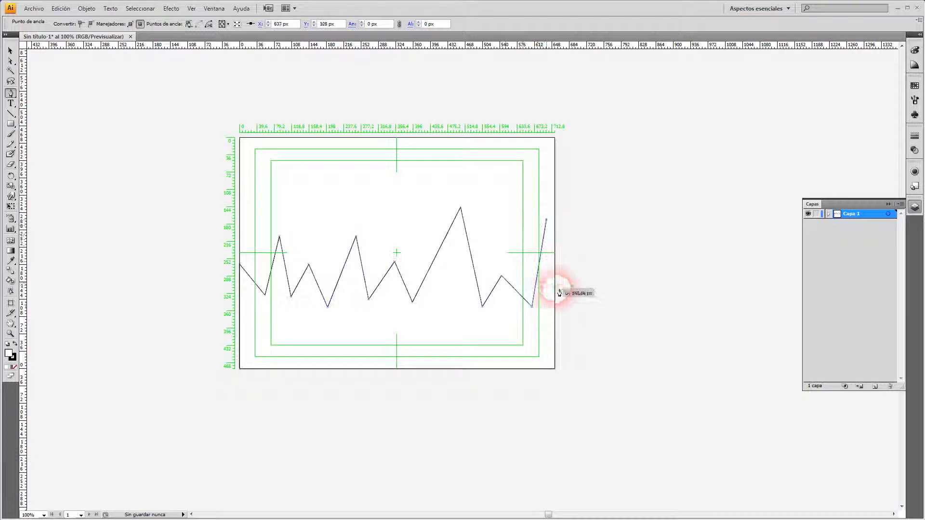
{"action": "left_click", "coordinate": [557, 314]}
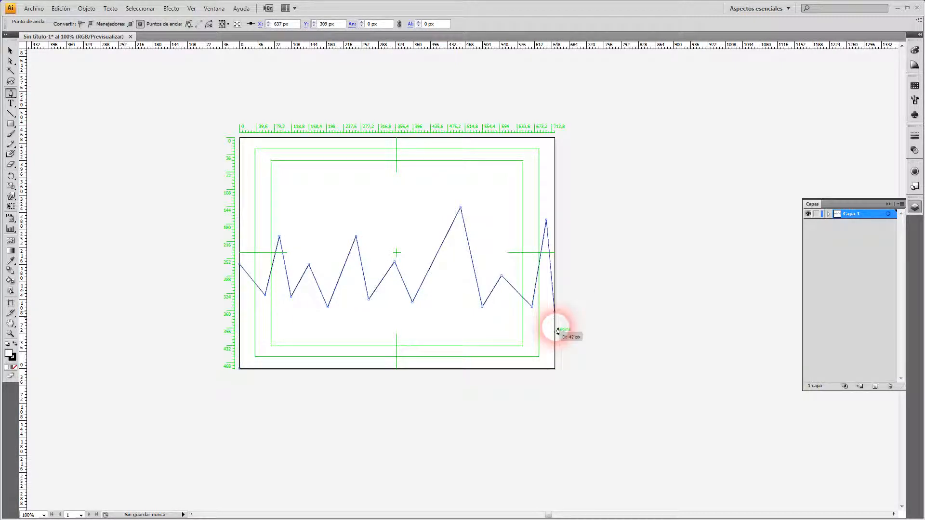
{"action": "left_click", "coordinate": [555, 369]}
{"action": "left_click", "coordinate": [240, 370]}
Fill the mountain shape with dark green, RGB 11, 79, 20, and switch to the Selection tool.
{"action": "double_click", "coordinate": [9, 353]}
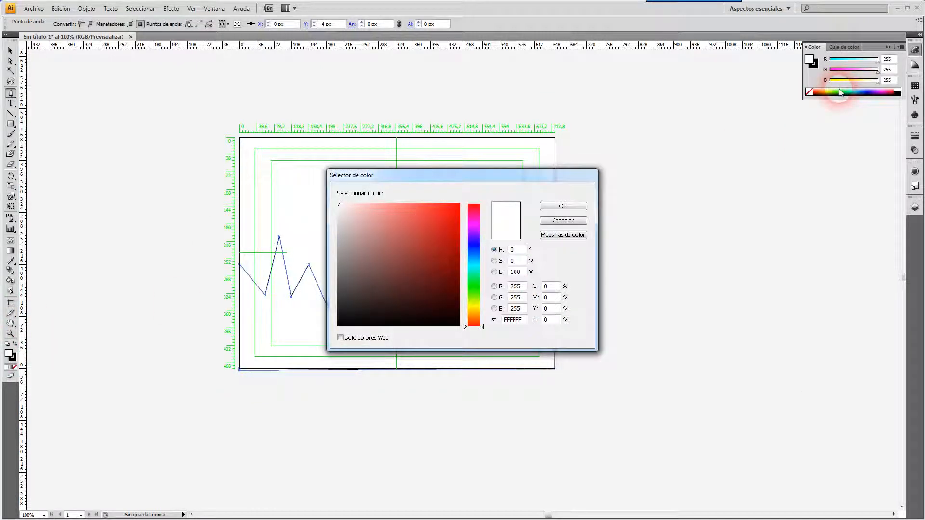
{"action": "left_click", "coordinate": [458, 205]}
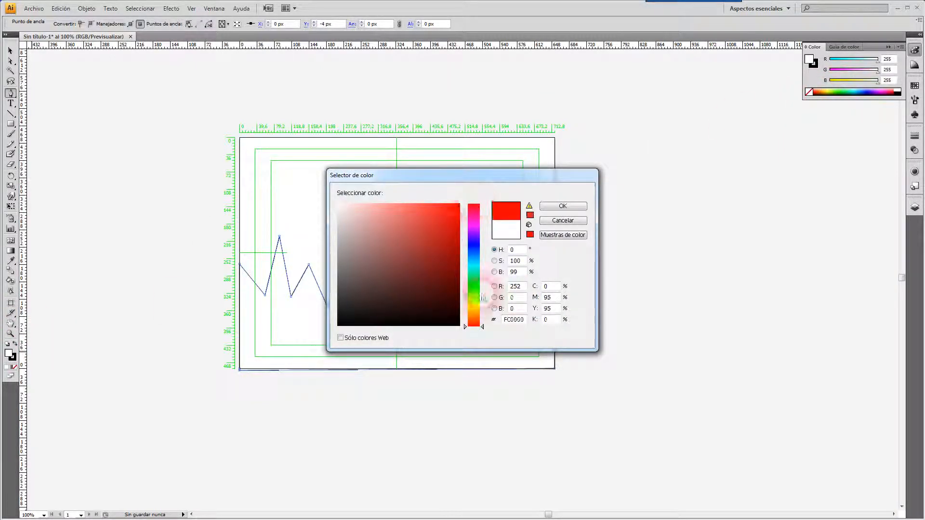
{"action": "left_click_drag", "start_coordinate": [481, 297], "coordinate": [474, 282]}
{"action": "left_click", "coordinate": [458, 299]}
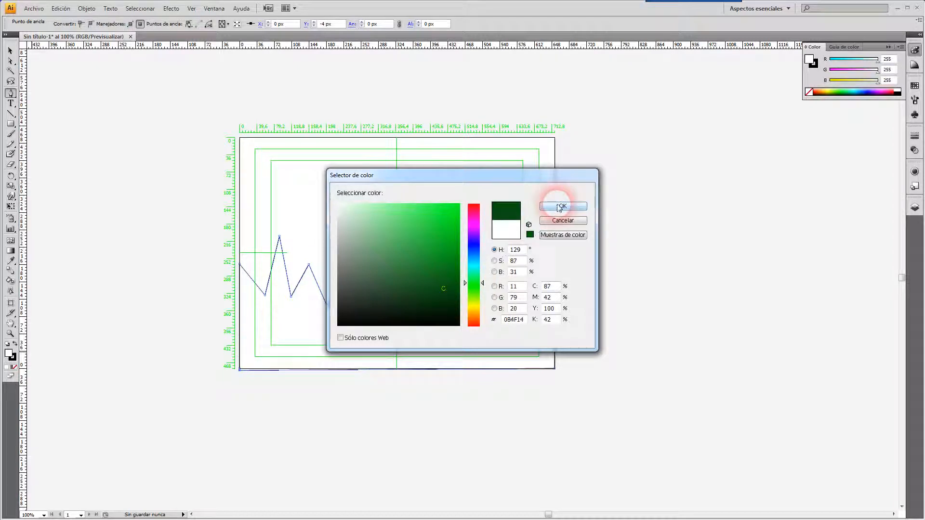
{"action": "left_click", "coordinate": [562, 206]}
{"action": "left_click", "coordinate": [9, 51]}
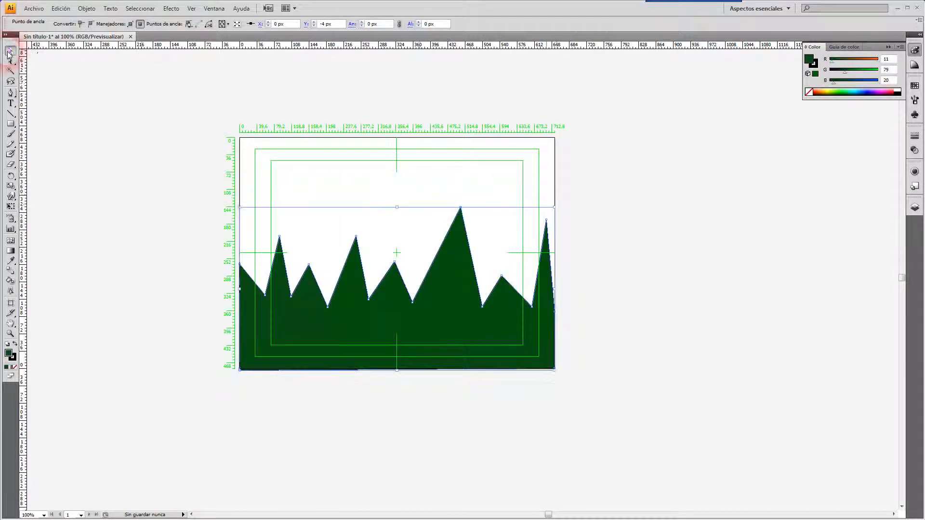
{"action": "left_click", "coordinate": [574, 201]}
Save the drawing as an Illustrator file named motañas 01 in after's imagenes folder, keeping the default options.
{"action": "key", "text": "ctrl+s"}
{"action": "left_click", "coordinate": [478, 146]}
{"action": "left_click", "coordinate": [333, 213]}
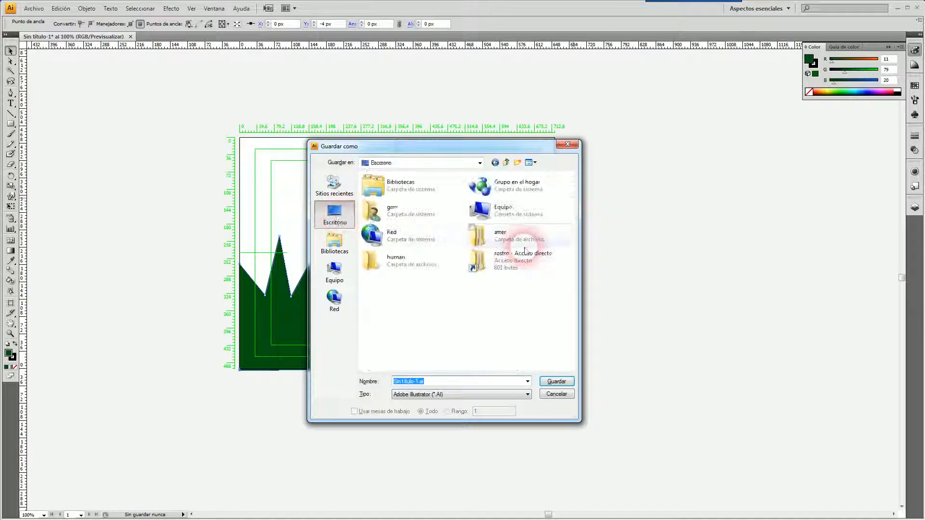
{"action": "double_click", "coordinate": [495, 236]}
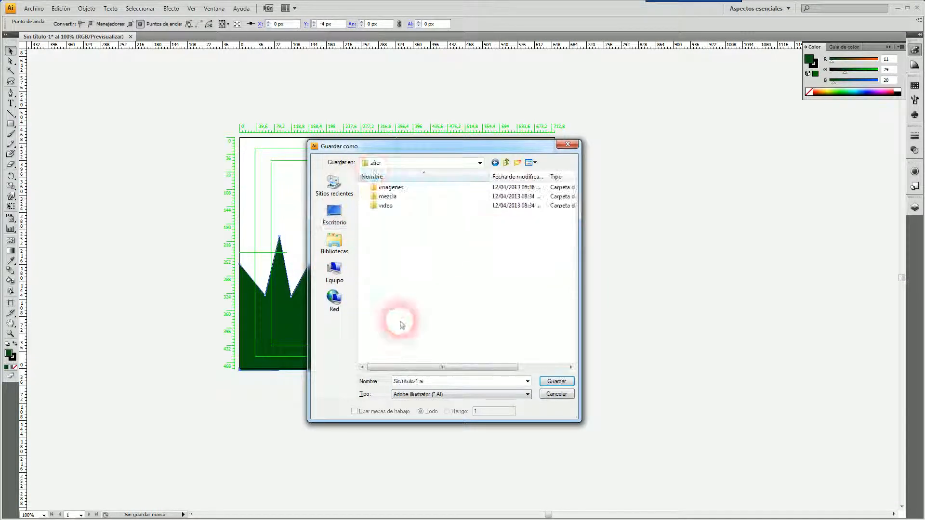
{"action": "double_click", "coordinate": [404, 183]}
{"action": "left_click_drag", "start_coordinate": [423, 381], "coordinate": [325, 385]}
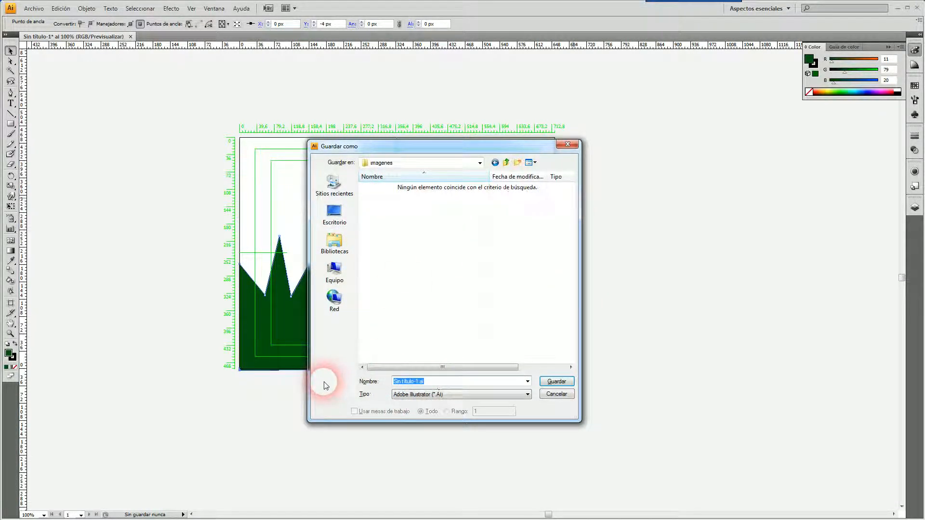
{"action": "type", "text": "motañas 01"}
{"action": "key", "text": "Return"}
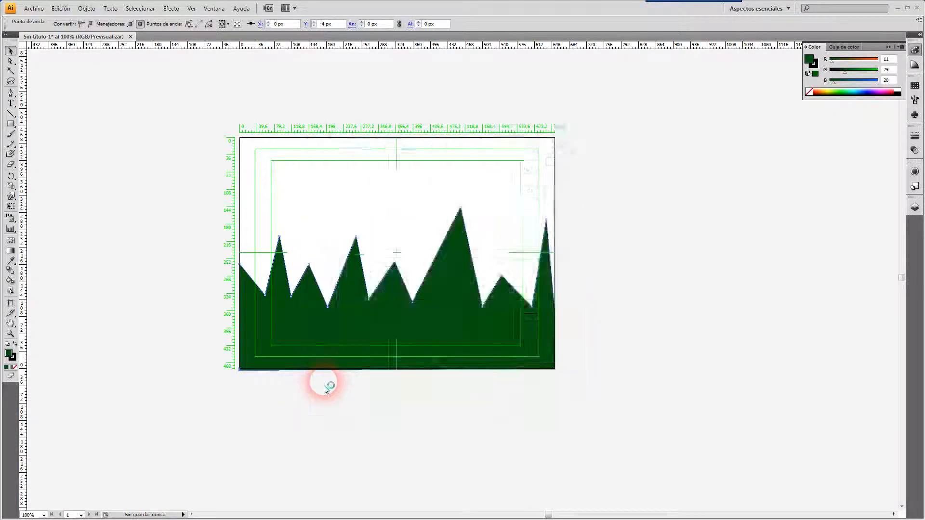
{"action": "key", "text": "Return"}
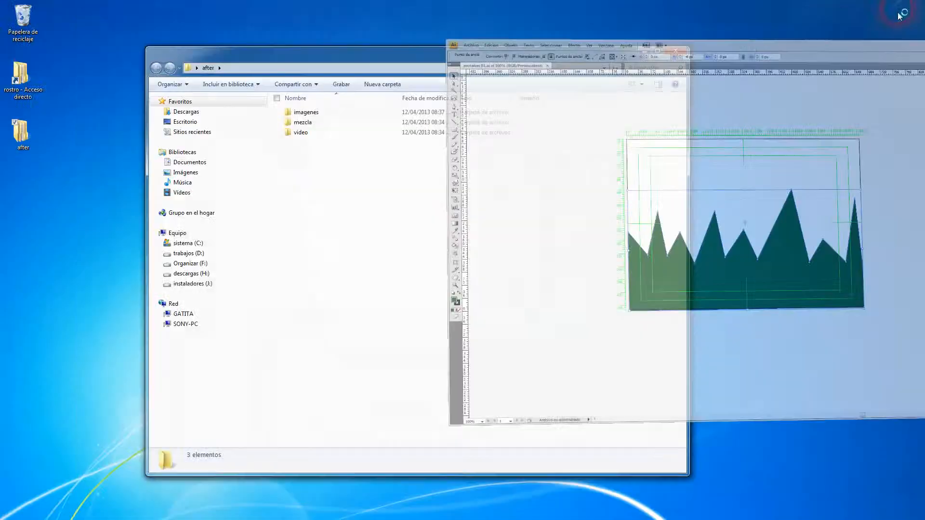
Switch to After Effects and choose imagen 01.psd from the desktop's after/imagenes folder for import.
{"action": "left_click", "coordinate": [897, 10]}
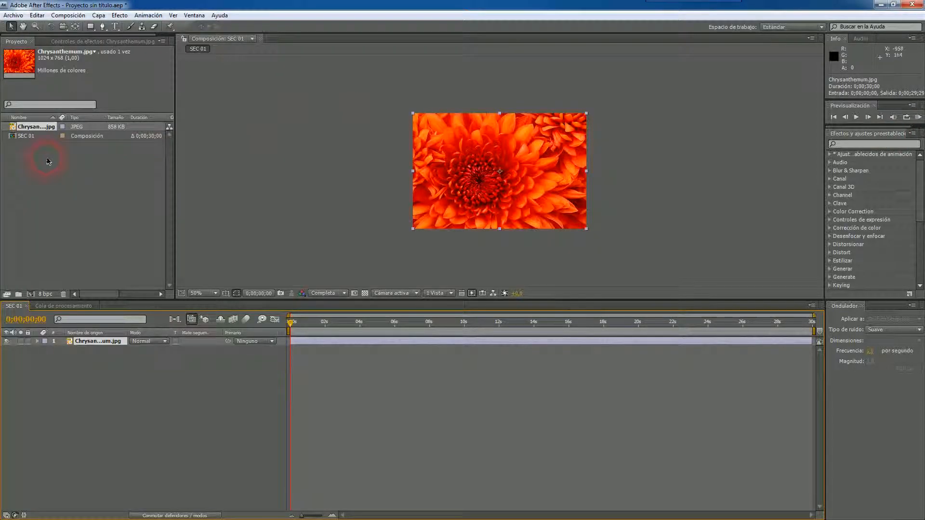
{"action": "double_click", "coordinate": [31, 164]}
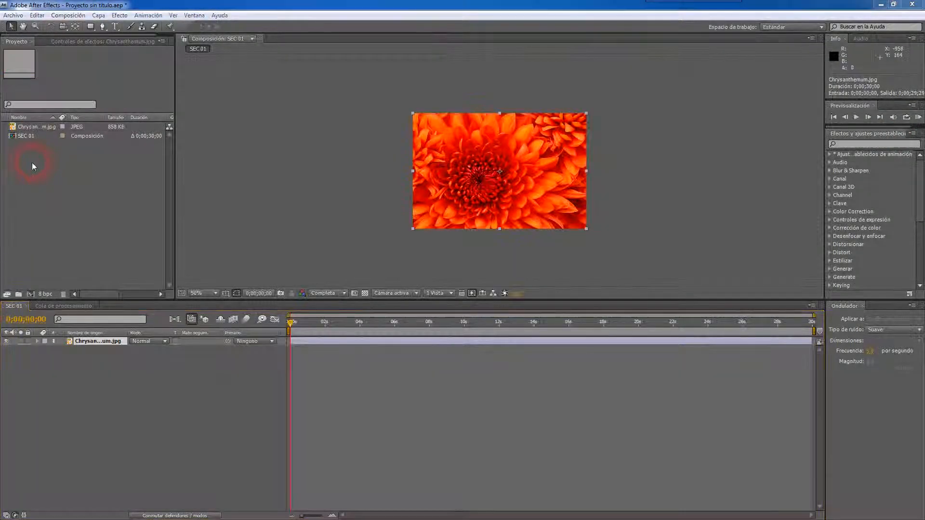
{"action": "left_click", "coordinate": [320, 54]}
{"action": "left_click", "coordinate": [320, 54]}
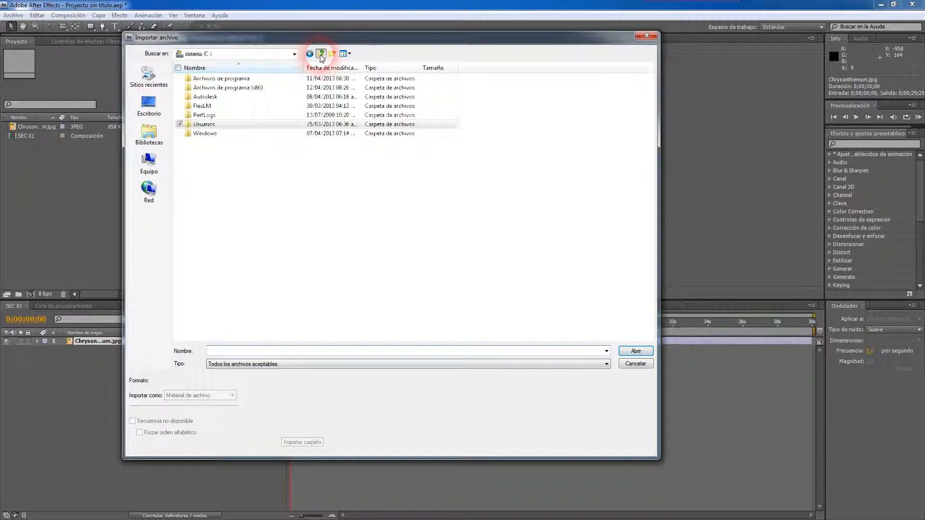
{"action": "left_click", "coordinate": [149, 103]}
{"action": "double_click", "coordinate": [346, 117]}
{"action": "double_click", "coordinate": [206, 87]}
{"action": "left_click", "coordinate": [217, 93]}
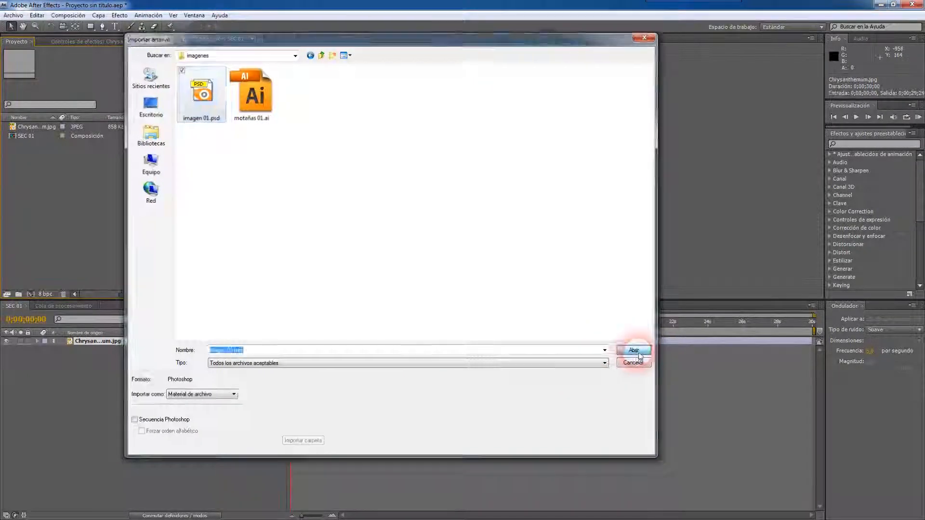
{"action": "left_click", "coordinate": [635, 354]}
Import imagen 01.psd as Material de archivo with its layers merged (Capas fusionadas).
{"action": "left_click_drag", "start_coordinate": [496, 112], "coordinate": [324, 76]}
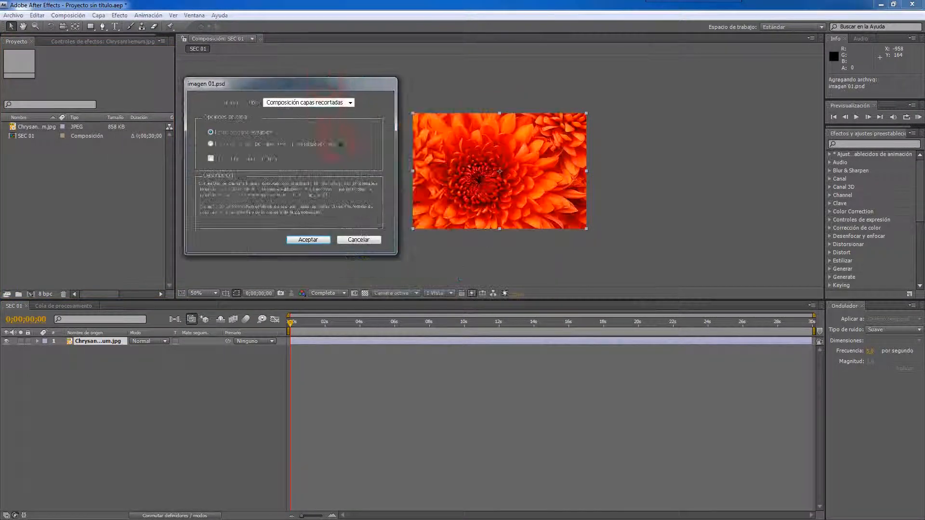
{"action": "left_click", "coordinate": [317, 110]}
{"action": "left_click", "coordinate": [313, 120]}
{"action": "left_click", "coordinate": [324, 106]}
{"action": "left_click", "coordinate": [321, 112]}
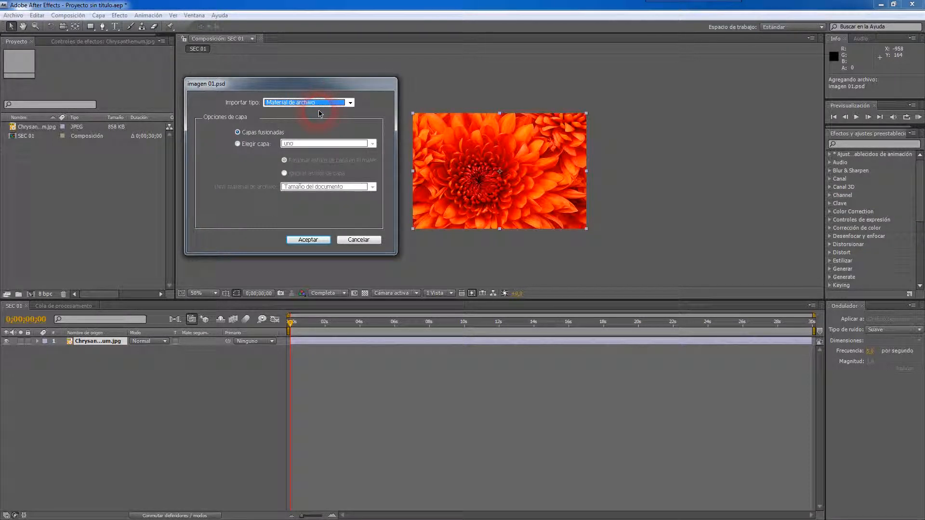
{"action": "left_click", "coordinate": [264, 148]}
{"action": "left_click", "coordinate": [269, 130]}
{"action": "left_click", "coordinate": [300, 145]}
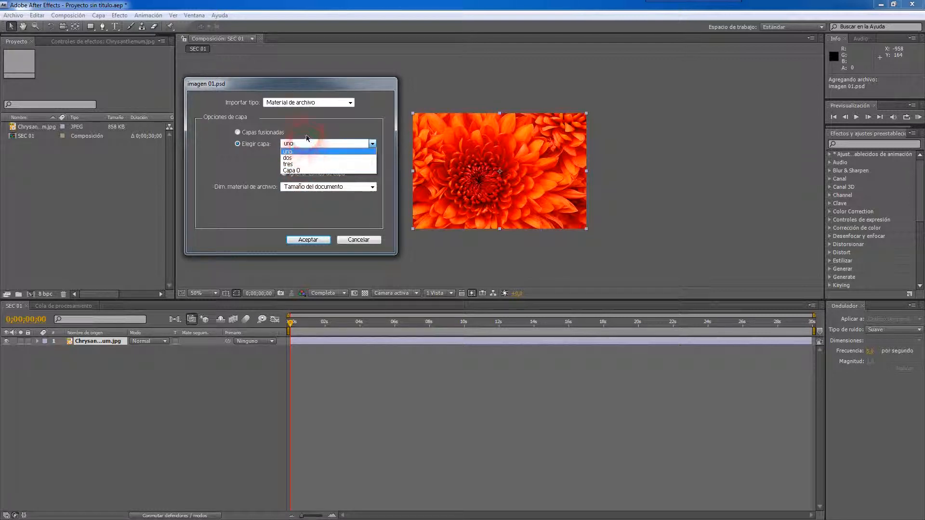
{"action": "left_click", "coordinate": [272, 138]}
{"action": "left_click", "coordinate": [268, 135]}
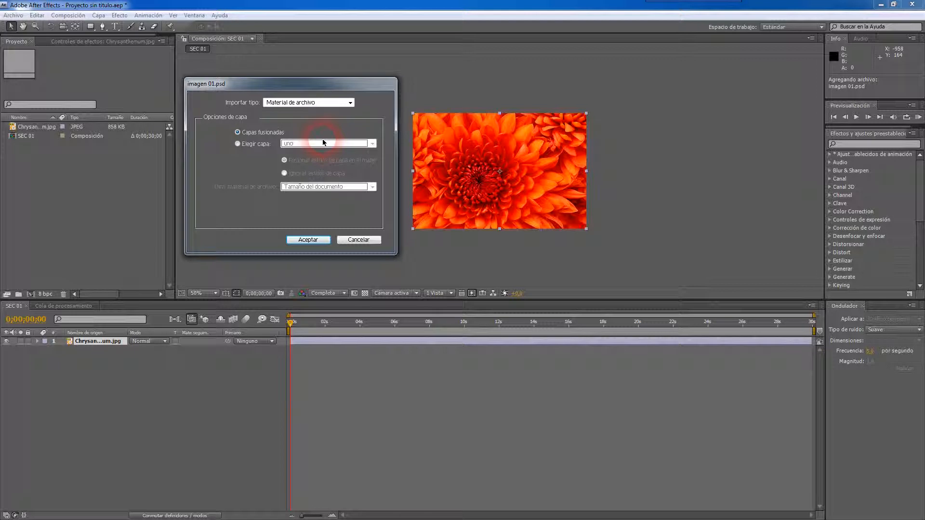
{"action": "left_click", "coordinate": [309, 239]}
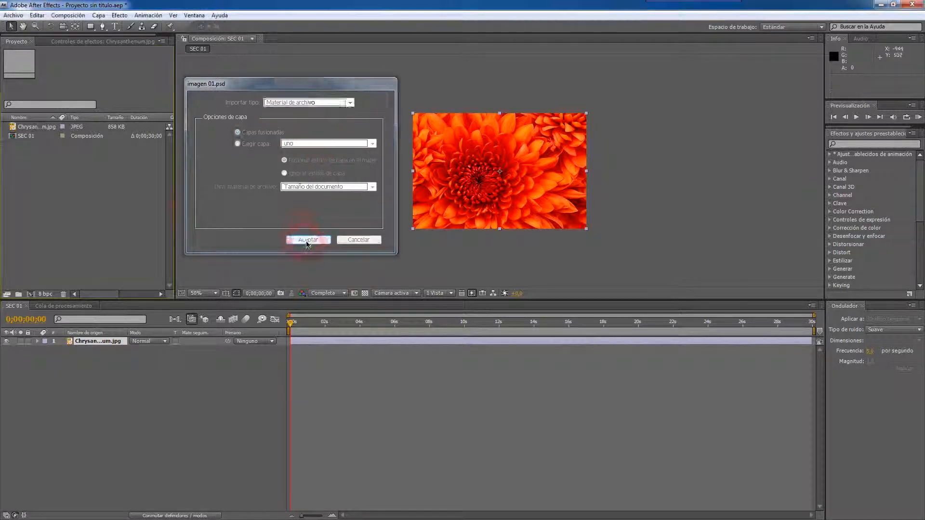
Add imagen 01.psd to the SEC 01 timeline below the Chrysanthemum layer and hide the Chrysanthemum layer.
{"action": "left_click_drag", "start_coordinate": [34, 136], "coordinate": [308, 327]}
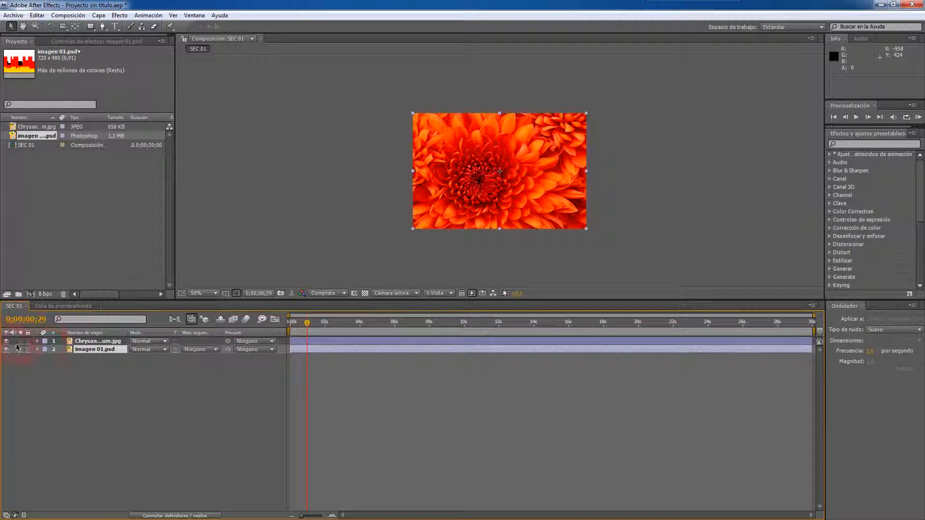
{"action": "left_click", "coordinate": [8, 342]}
{"action": "left_click", "coordinate": [8, 342]}
{"action": "left_click", "coordinate": [8, 342]}
Set the current time to 0;00;00;05, try moving the imagen 01.psd layer up in the composition, and undo the move.
{"action": "left_click_drag", "start_coordinate": [309, 321], "coordinate": [295, 340]}
{"action": "left_click_drag", "start_coordinate": [489, 188], "coordinate": [536, 126]}
{"action": "key", "text": "ctrl+z"}
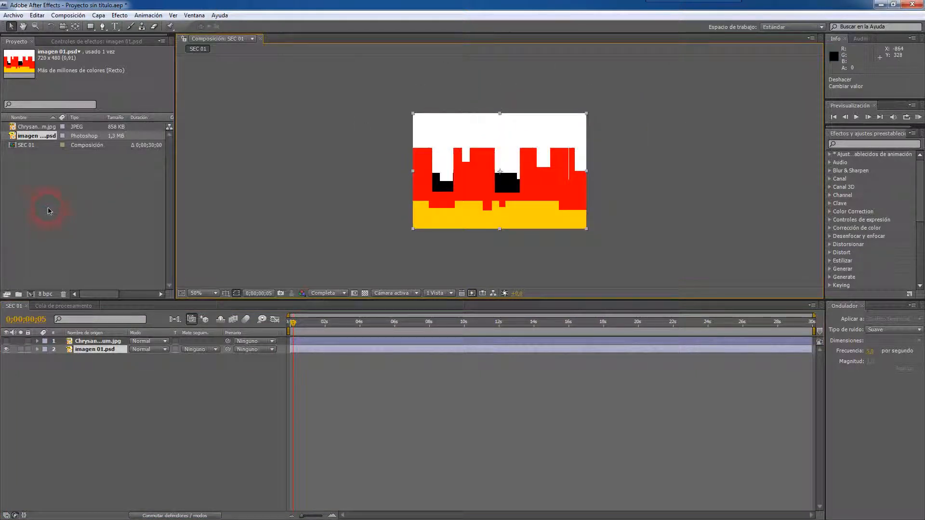
Choose imagen 01.psd from the imagenes folder for another import, this time as Composición.
{"action": "left_click", "coordinate": [50, 171]}
{"action": "left_click", "coordinate": [27, 146]}
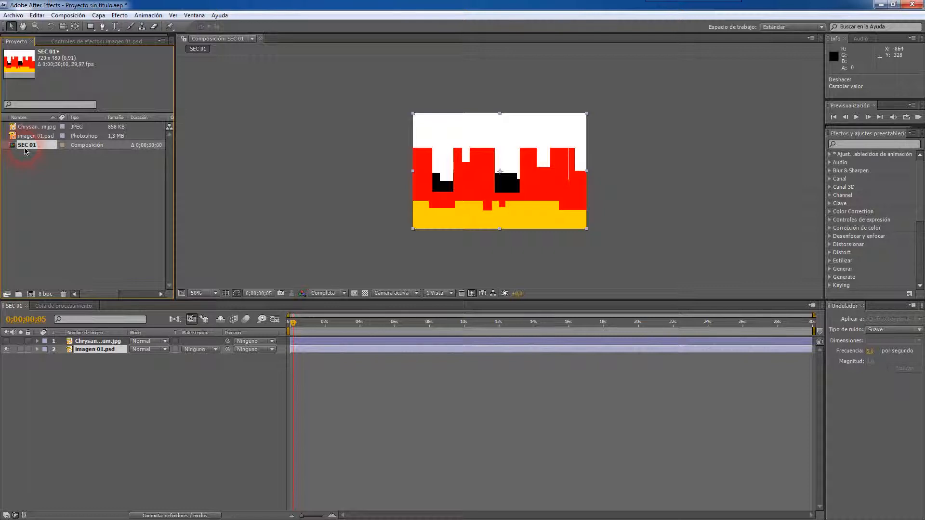
{"action": "left_click", "coordinate": [61, 175]}
{"action": "double_click", "coordinate": [96, 172]}
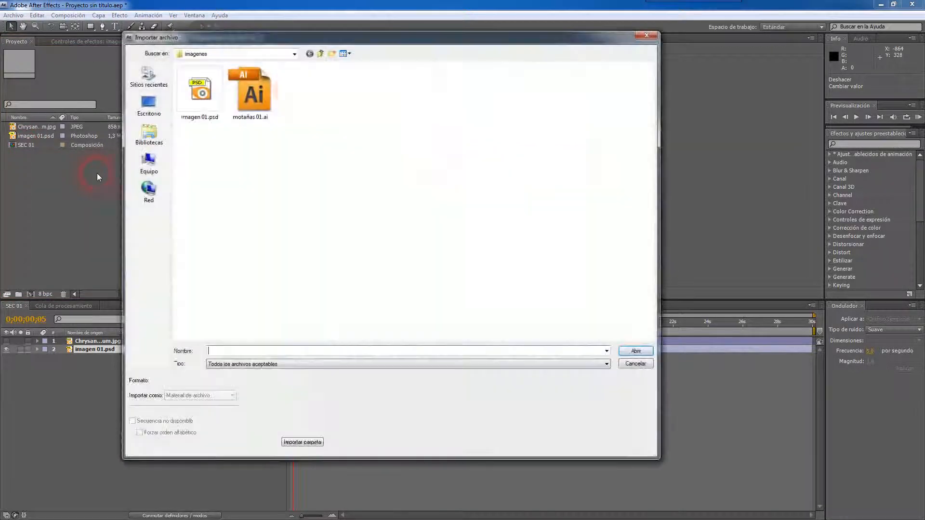
{"action": "left_click", "coordinate": [200, 92]}
{"action": "left_click", "coordinate": [311, 344]}
{"action": "left_click", "coordinate": [227, 399]}
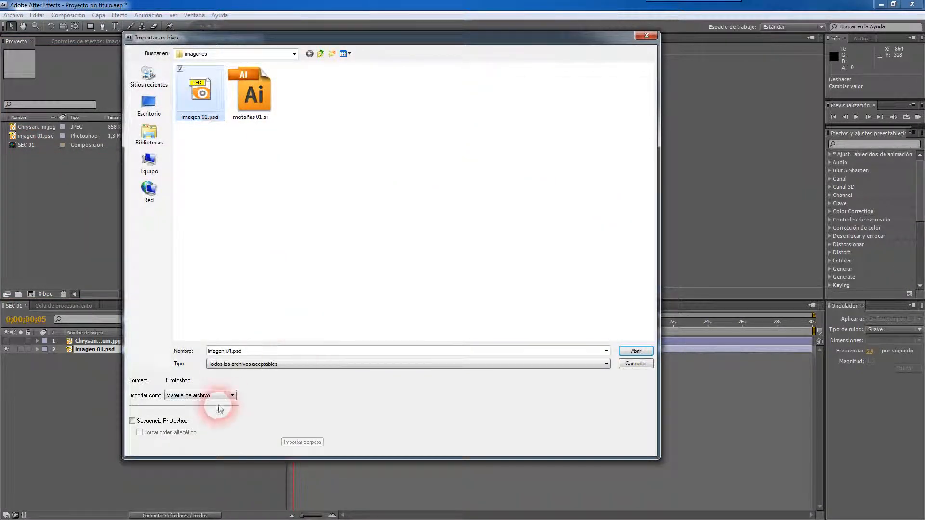
{"action": "left_click", "coordinate": [227, 399]}
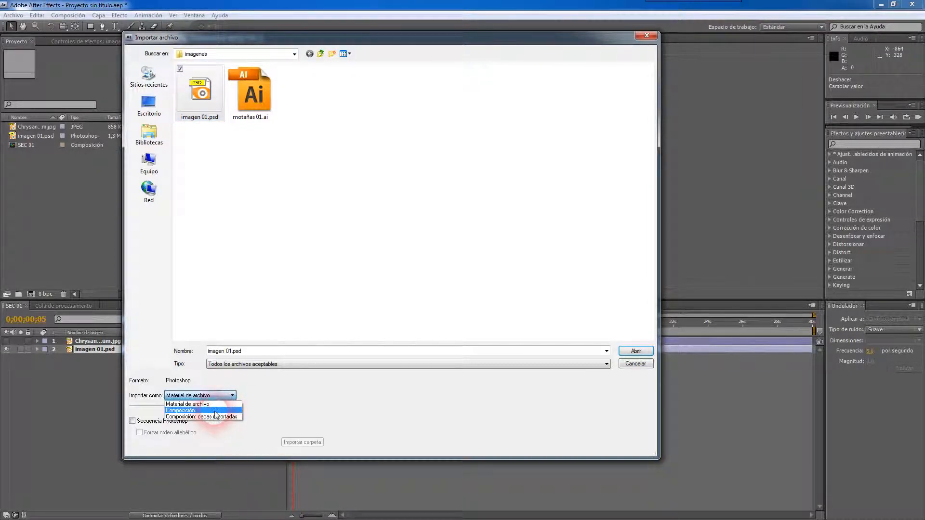
{"action": "left_click", "coordinate": [216, 411]}
{"action": "left_click", "coordinate": [635, 351]}
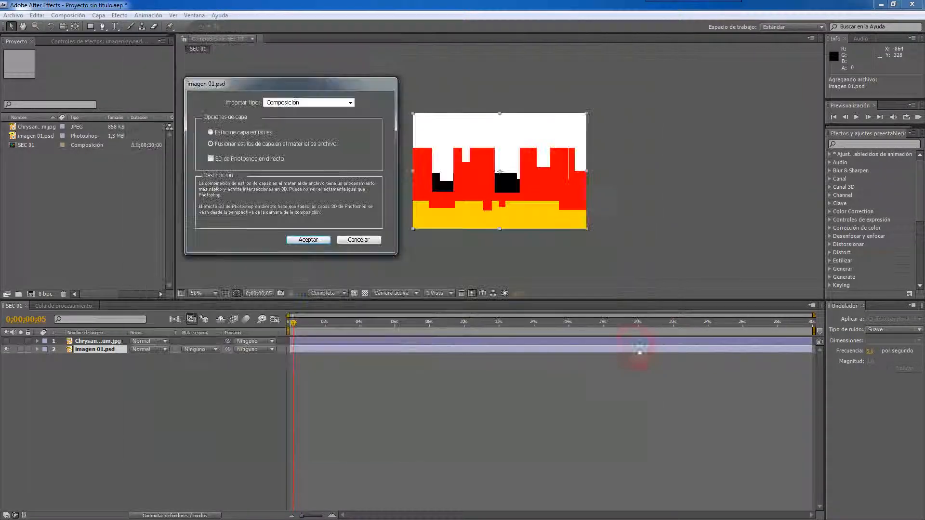
Import imagen 01.psd as Composición with editable layer styles (Estilo de capa editables).
{"action": "left_click", "coordinate": [311, 105]}
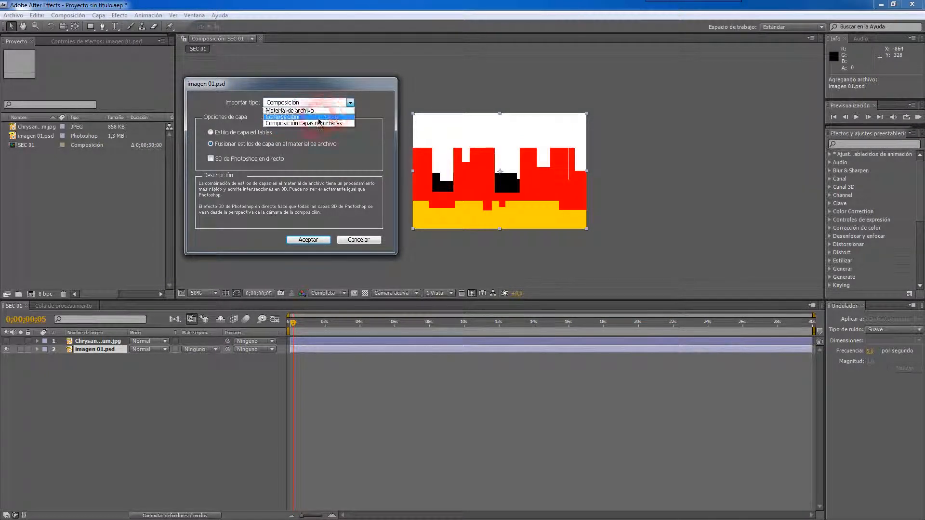
{"action": "left_click", "coordinate": [313, 119]}
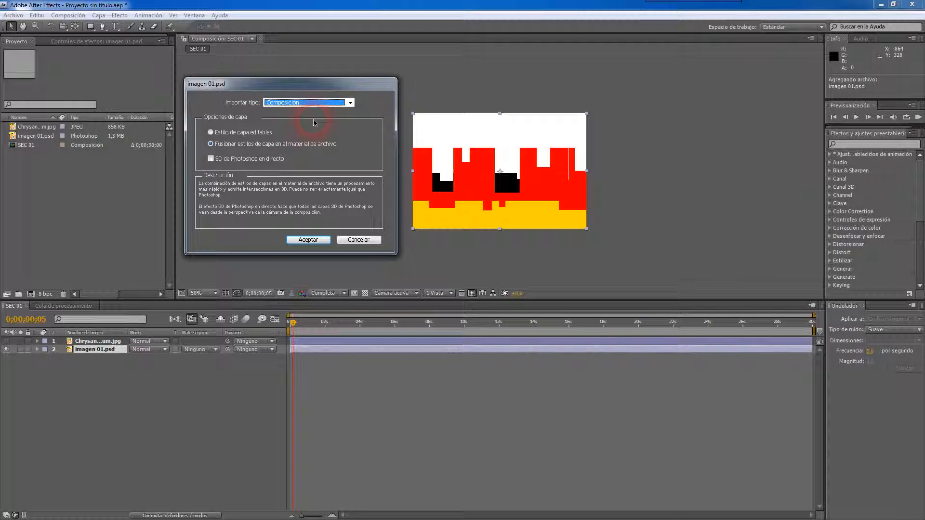
{"action": "left_click", "coordinate": [263, 135]}
{"action": "left_click", "coordinate": [308, 240]}
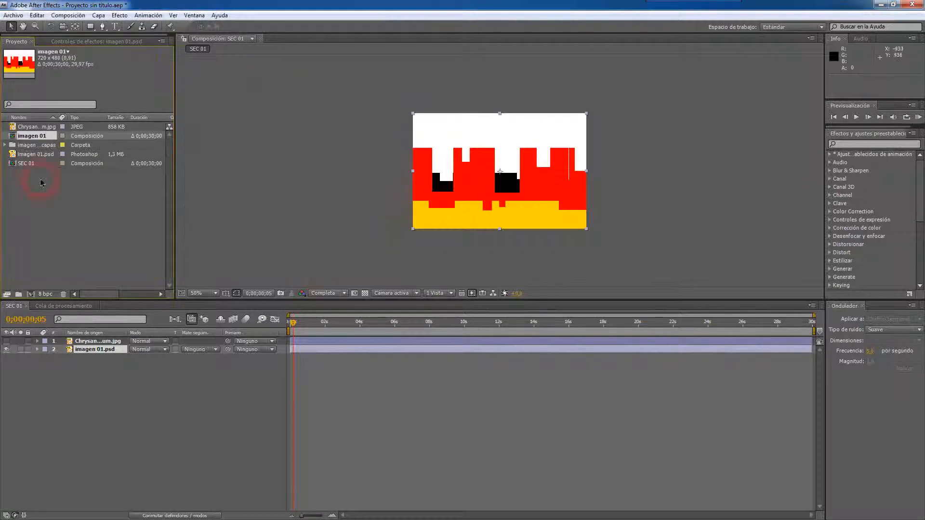
Open the imagen 01 composition and check layers uno, dos, tres and Capa 0 by hiding them one by one and showing them again.
{"action": "double_click", "coordinate": [26, 138]}
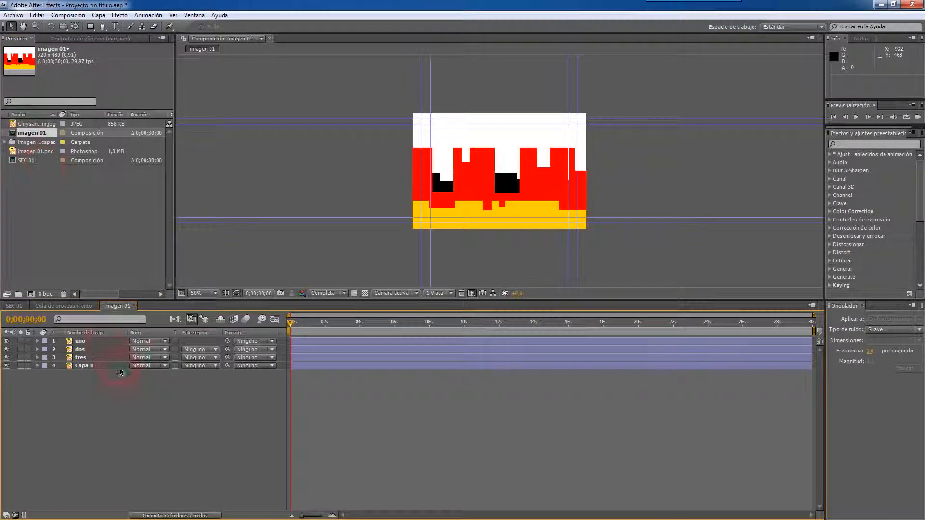
{"action": "left_click", "coordinate": [105, 341]}
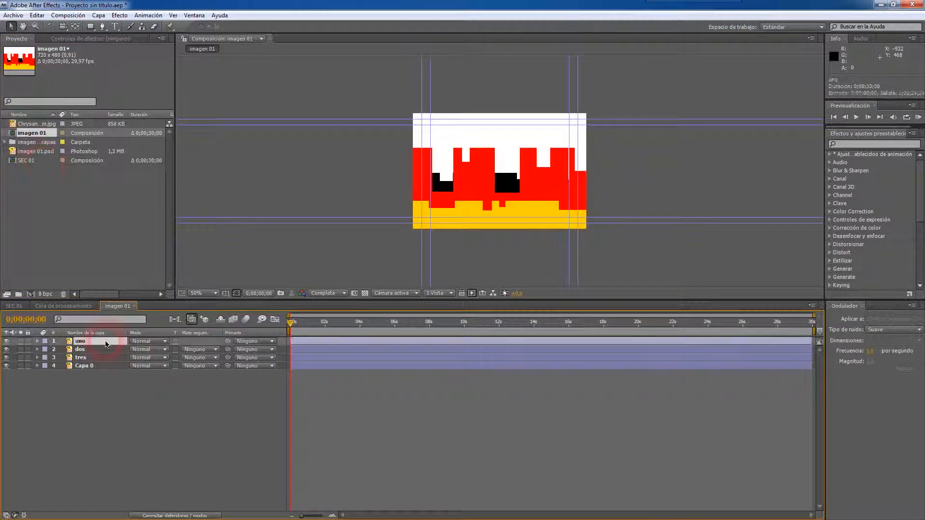
{"action": "left_click", "coordinate": [6, 341]}
{"action": "left_click", "coordinate": [6, 349]}
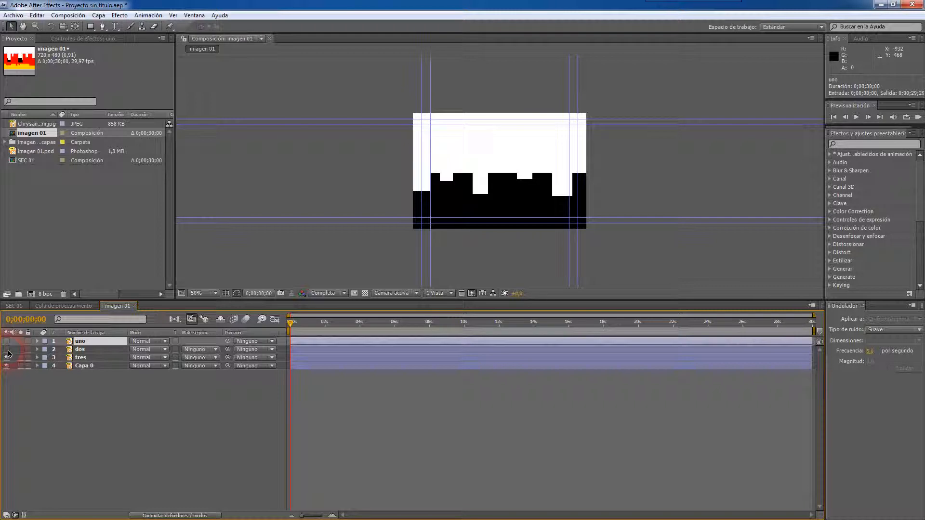
{"action": "left_click", "coordinate": [6, 357]}
{"action": "left_click", "coordinate": [6, 366]}
{"action": "left_click", "coordinate": [7, 365]}
{"action": "left_click", "coordinate": [7, 357]}
{"action": "left_click", "coordinate": [6, 350]}
{"action": "left_click", "coordinate": [7, 341]}
Try moving the uno layer in the imagen 01 composition in two different directions, undoing each move.
{"action": "left_click", "coordinate": [482, 173]}
{"action": "left_click_drag", "start_coordinate": [482, 173], "coordinate": [536, 197]}
{"action": "key", "text": "ctrl+z"}
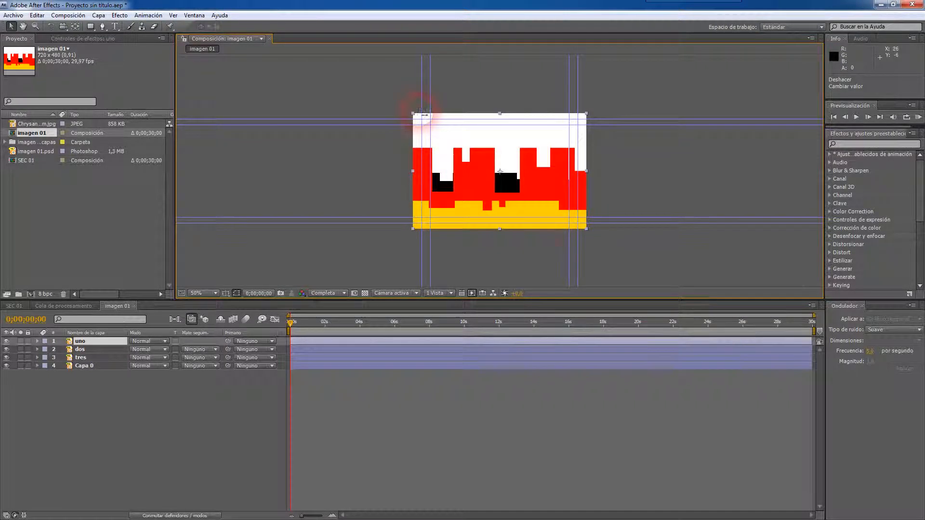
{"action": "left_click_drag", "start_coordinate": [531, 215], "coordinate": [502, 183]}
{"action": "key", "text": "ctrl+z"}
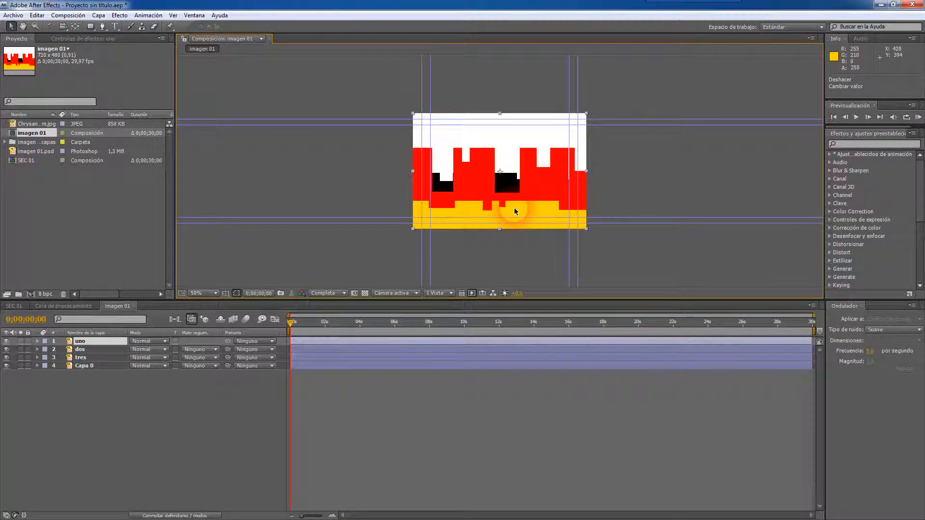
Import imagen 01.psd as Composición: capas recortadas, with the layer styles merged into the footage.
{"action": "double_click", "coordinate": [103, 196]}
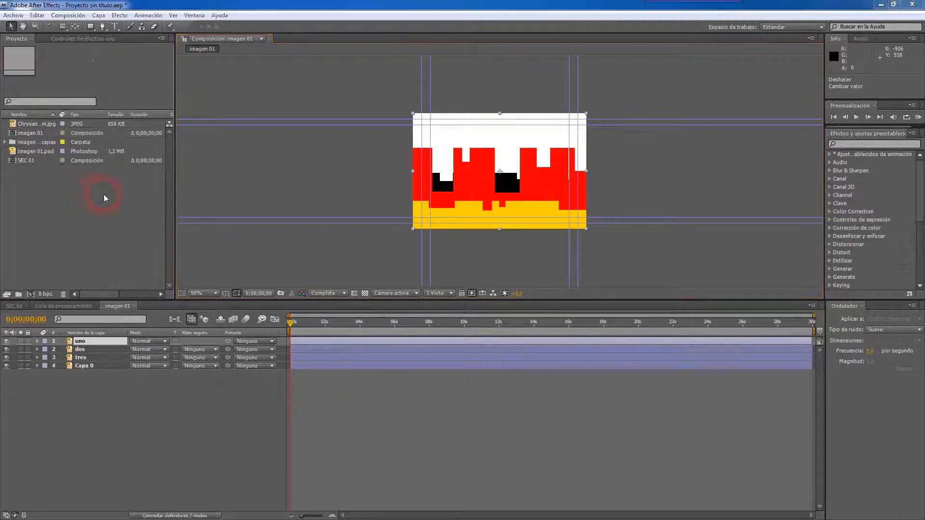
{"action": "left_click", "coordinate": [210, 95]}
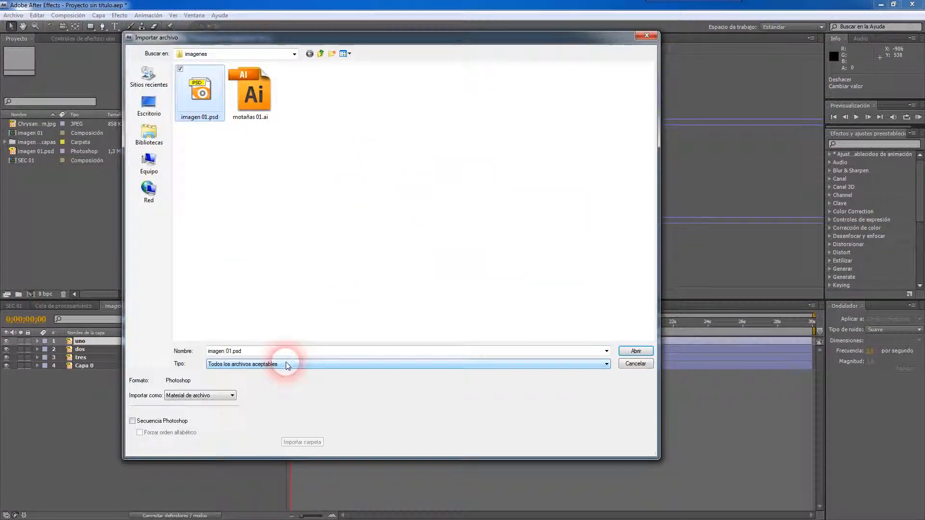
{"action": "left_click", "coordinate": [219, 396]}
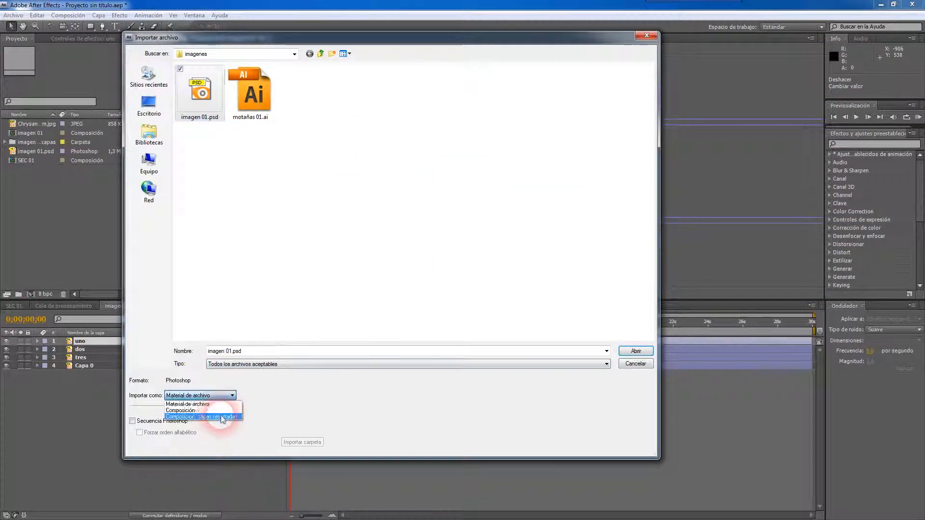
{"action": "left_click", "coordinate": [221, 416]}
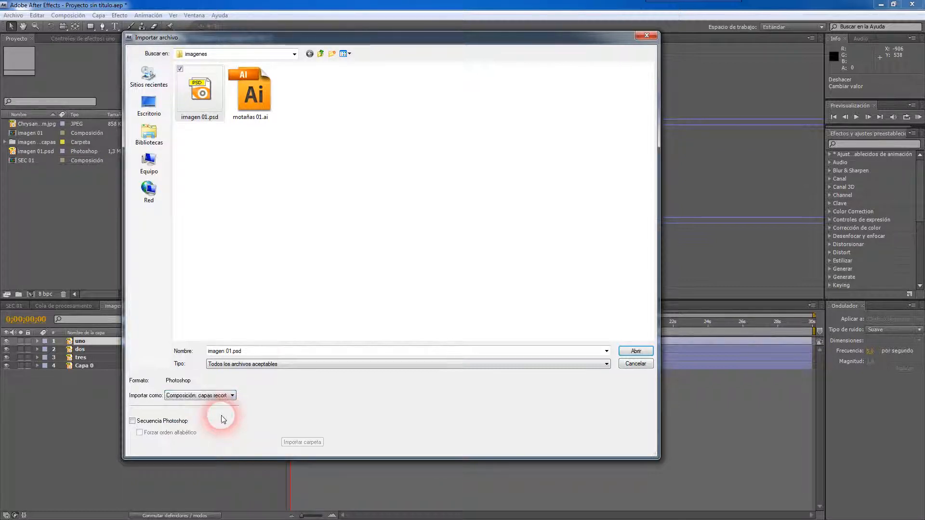
{"action": "left_click", "coordinate": [633, 351]}
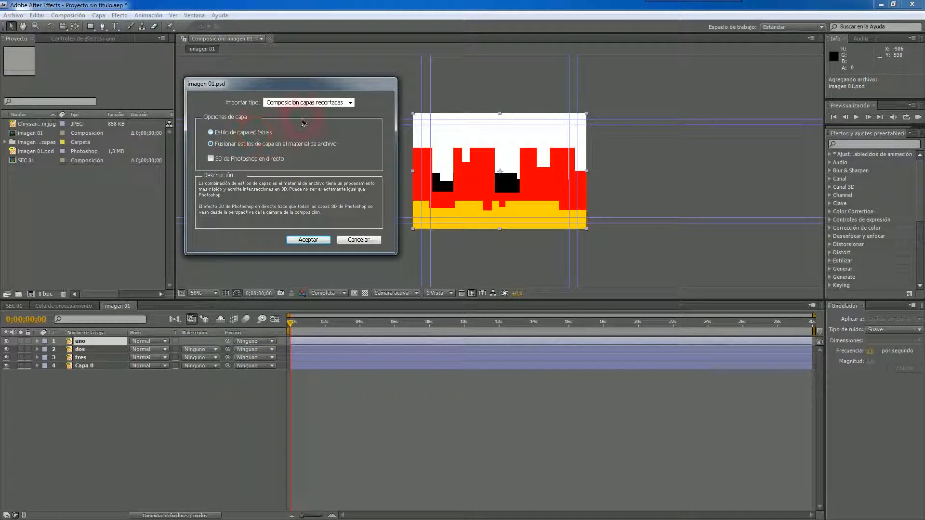
{"action": "left_click", "coordinate": [308, 239]}
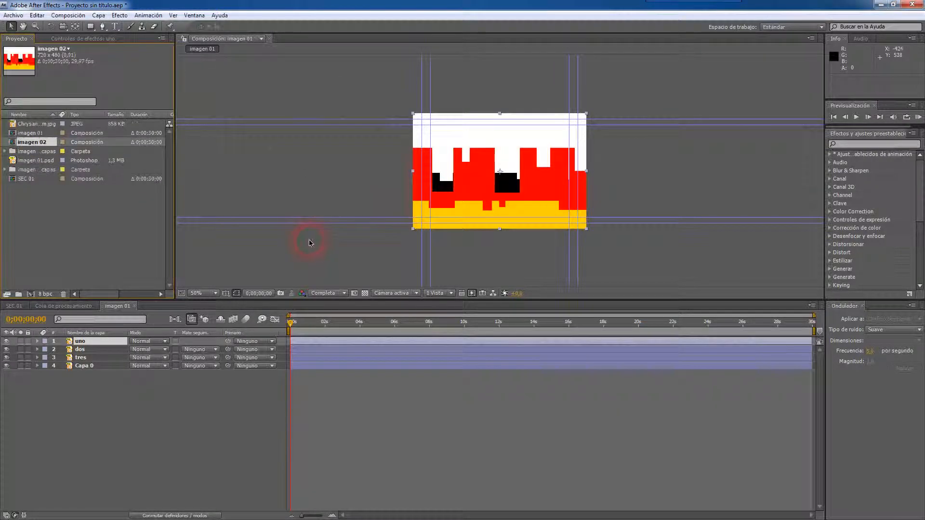
Open the imagen 02 composition and check the uno layer by hiding it and showing it again.
{"action": "double_click", "coordinate": [26, 143]}
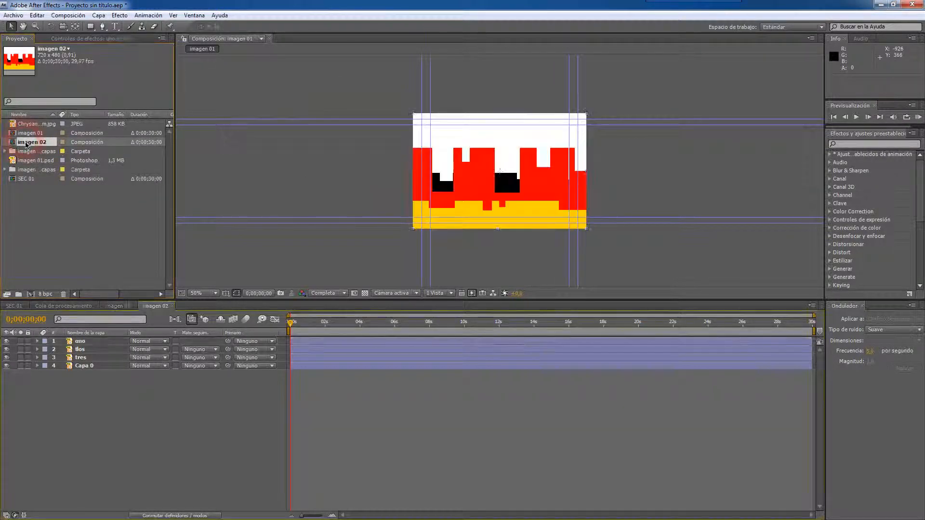
{"action": "left_click", "coordinate": [93, 343]}
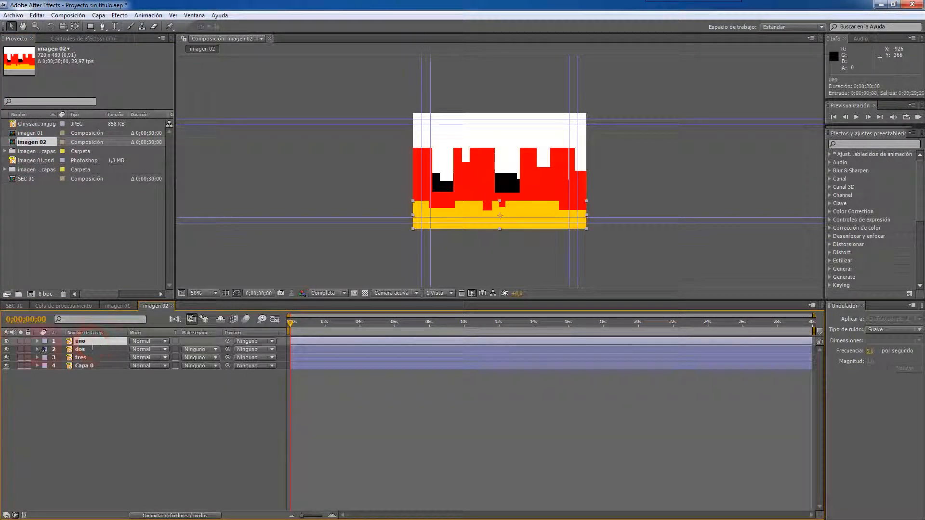
{"action": "left_click", "coordinate": [7, 341]}
{"action": "left_click", "coordinate": [7, 342]}
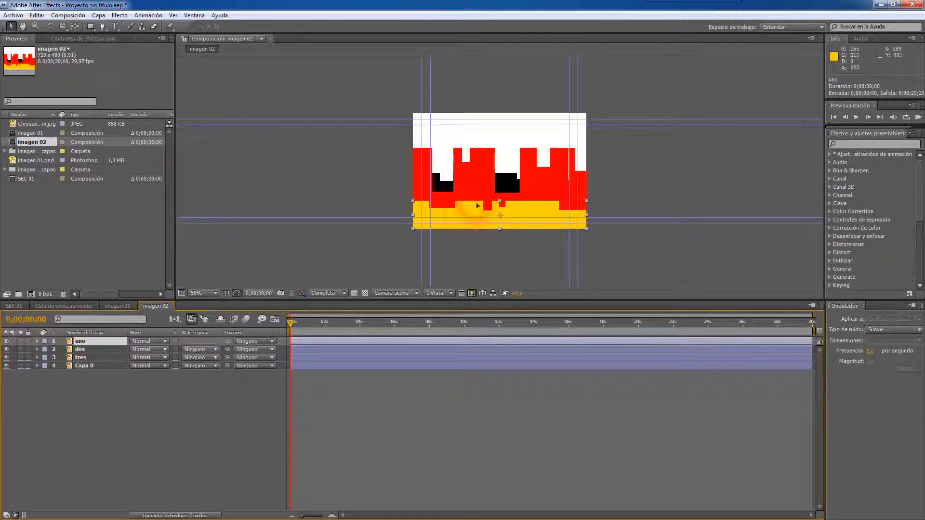
Try moving the cropped uno layer up in the imagen 02 composition and undo the move.
{"action": "left_click_drag", "start_coordinate": [476, 216], "coordinate": [493, 141]}
{"action": "key", "text": "ctrl+z"}
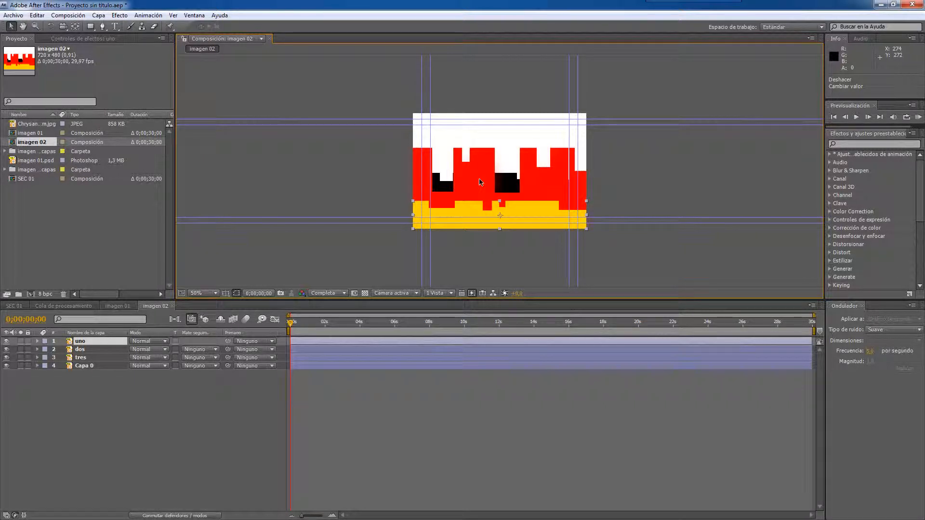
{"action": "left_click", "coordinate": [370, 151]}
Delete every item from the project except the SEC 01 composition.
{"action": "left_click", "coordinate": [40, 127]}
{"action": "left_click", "coordinate": [29, 179], "text": "shift"}
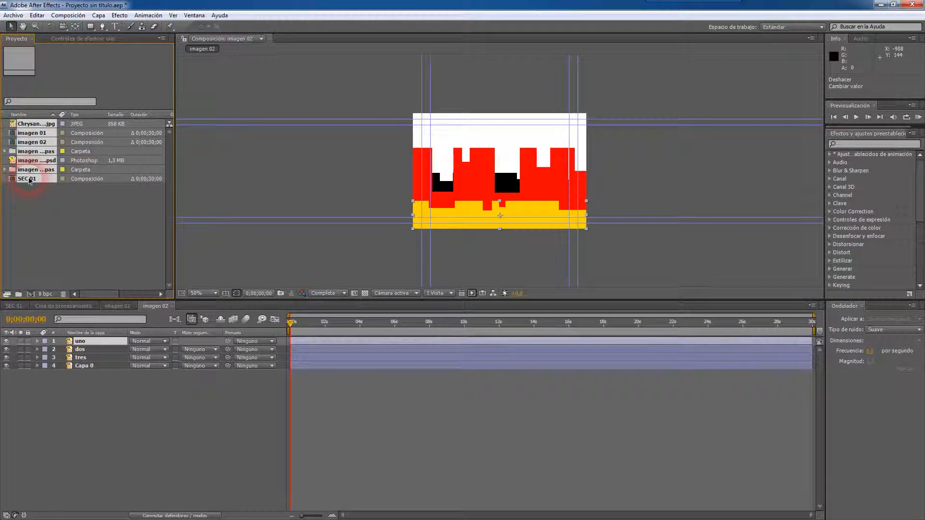
{"action": "left_click", "coordinate": [54, 194]}
{"action": "left_click", "coordinate": [41, 171]}
{"action": "left_click", "coordinate": [43, 123], "text": "shift"}
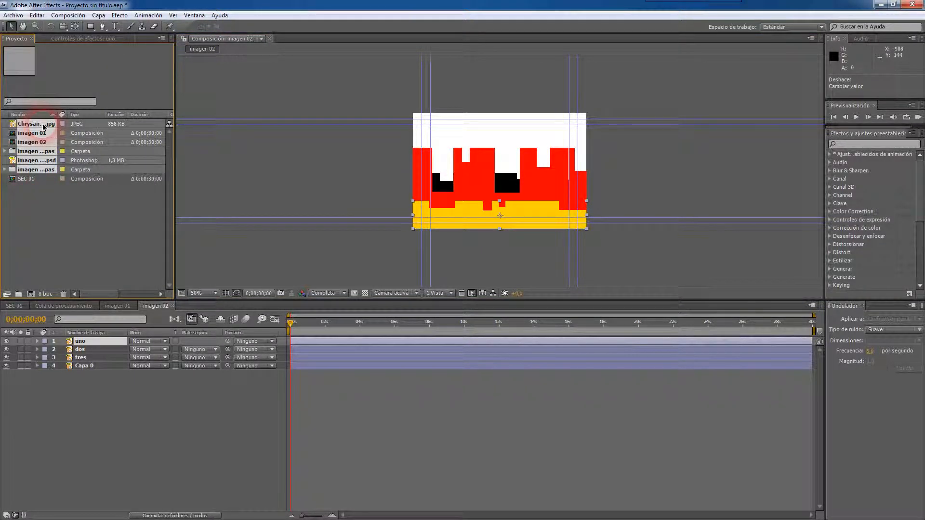
{"action": "key", "text": "Delete"}
{"action": "left_click", "coordinate": [522, 294]}
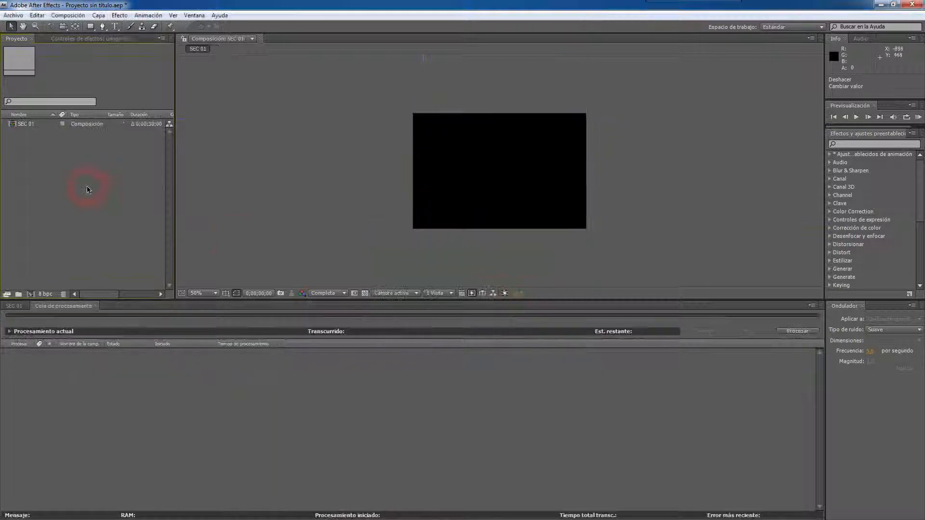
Choose imagen 01.psd from the imagenes folder for import as Material de archivo.
{"action": "double_click", "coordinate": [47, 151]}
{"action": "left_click", "coordinate": [202, 94]}
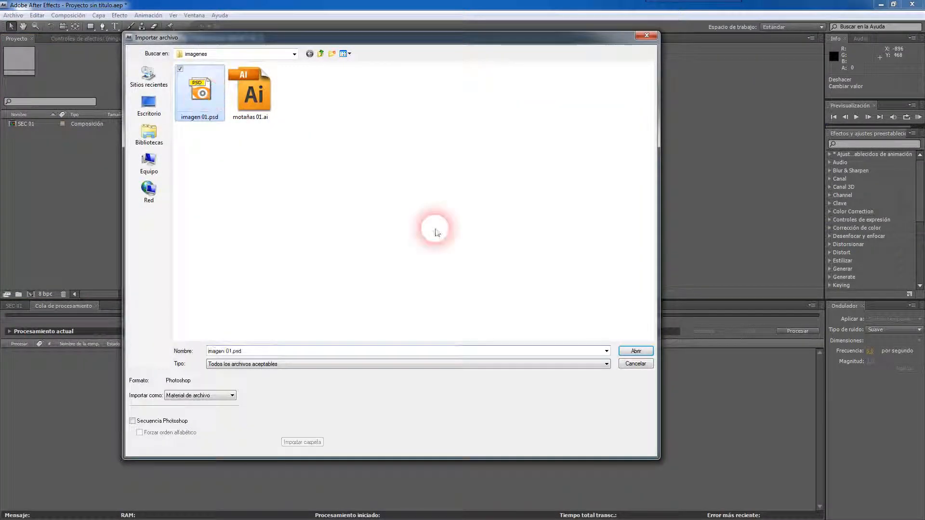
{"action": "left_click", "coordinate": [232, 395]}
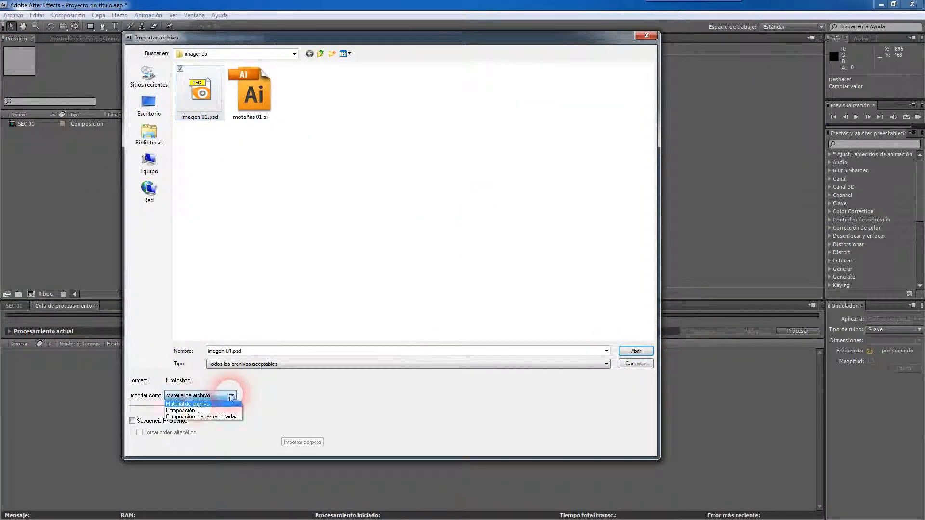
{"action": "left_click", "coordinate": [190, 402]}
{"action": "left_click", "coordinate": [647, 351]}
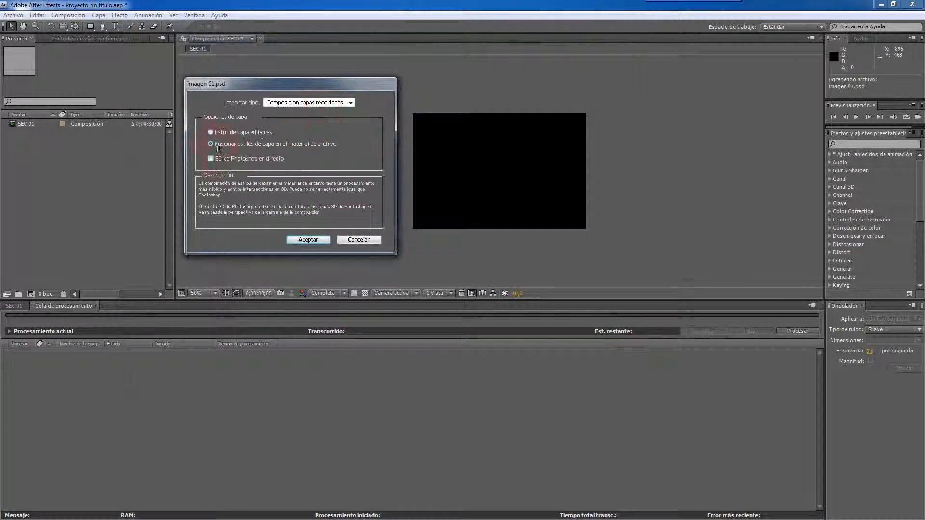
Import only the uno layer of imagen 01.psd as Material de archivo, with its dimensions set to Tamaño del documento.
{"action": "left_click", "coordinate": [220, 135]}
{"action": "left_click", "coordinate": [304, 103]}
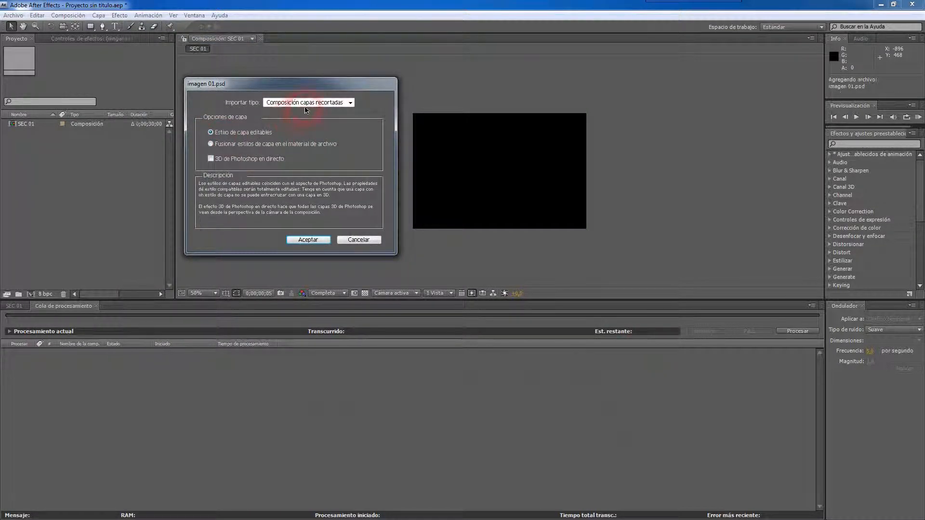
{"action": "left_click", "coordinate": [308, 116]}
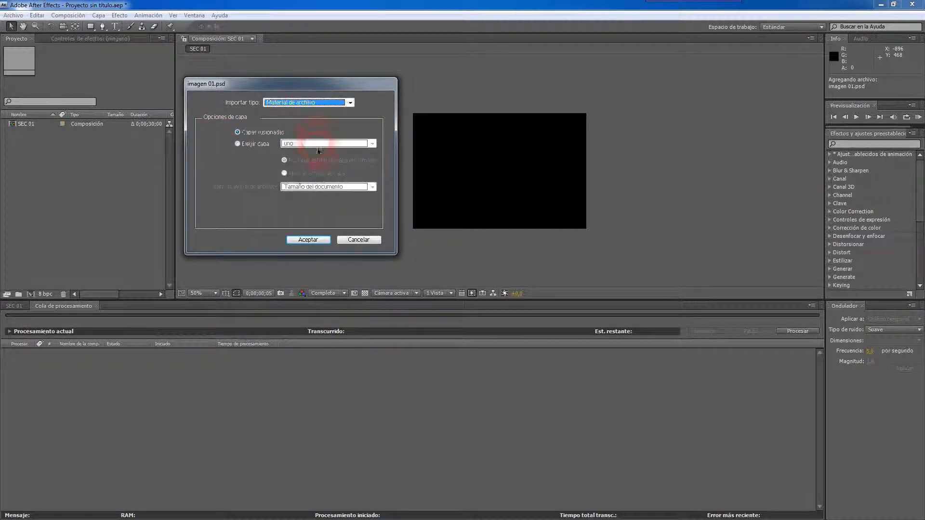
{"action": "left_click", "coordinate": [244, 147]}
{"action": "left_click", "coordinate": [347, 143]}
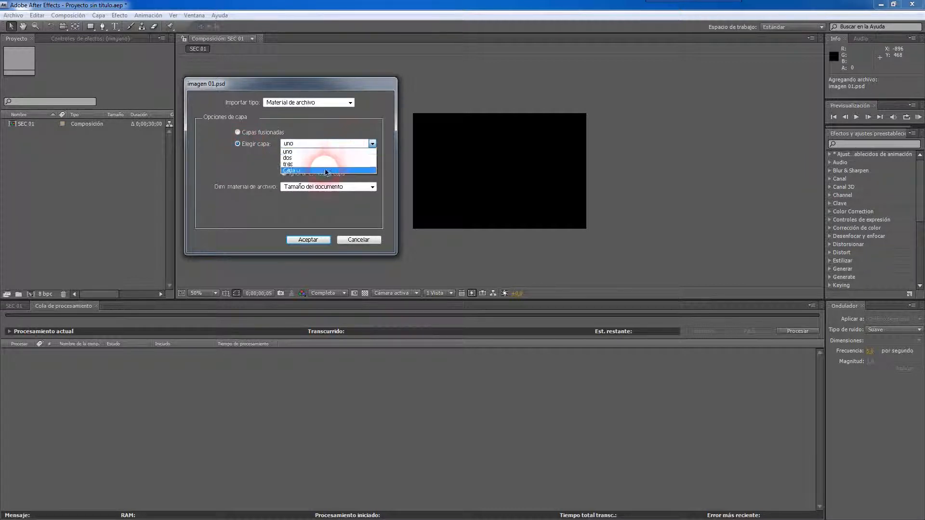
{"action": "left_click", "coordinate": [325, 152]}
{"action": "left_click", "coordinate": [316, 240]}
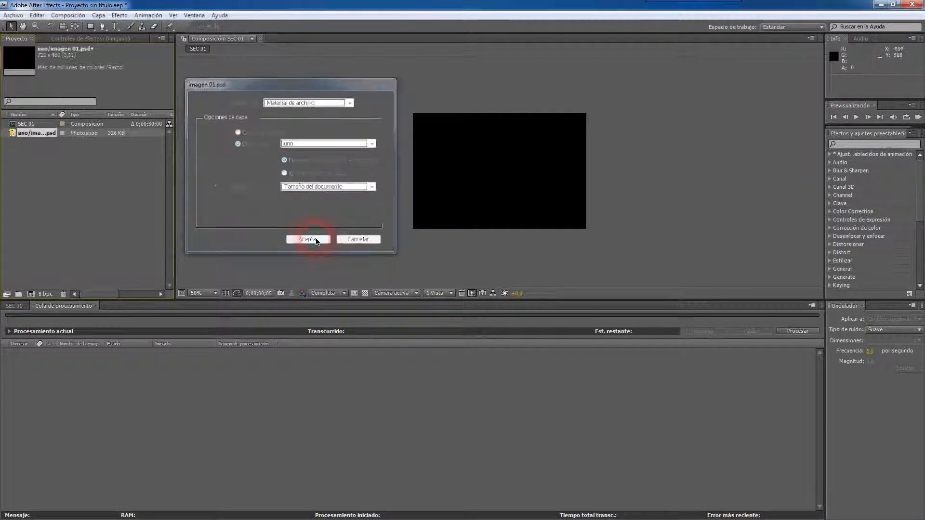
Close the render queue and place the uno/imagen 01.psd footage in the SEC 01 timeline.
{"action": "left_click", "coordinate": [30, 138]}
{"action": "left_click_drag", "start_coordinate": [179, 336], "coordinate": [172, 355]}
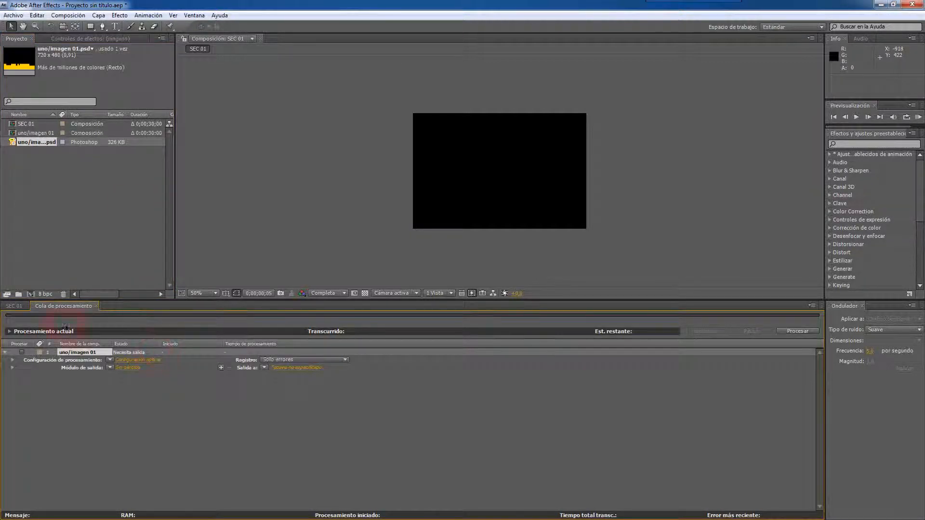
{"action": "left_click", "coordinate": [14, 306]}
{"action": "left_click", "coordinate": [90, 307]}
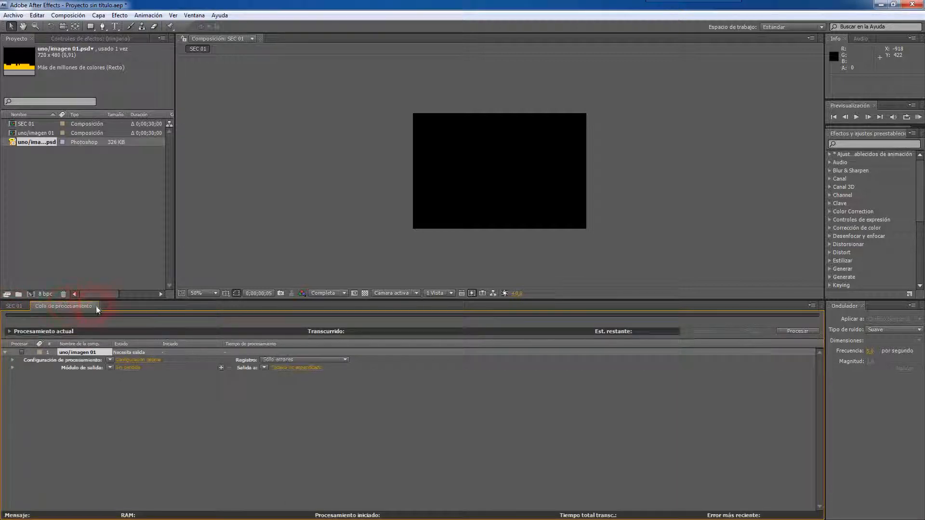
{"action": "left_click", "coordinate": [14, 305]}
{"action": "left_click_drag", "start_coordinate": [37, 143], "coordinate": [171, 404]}
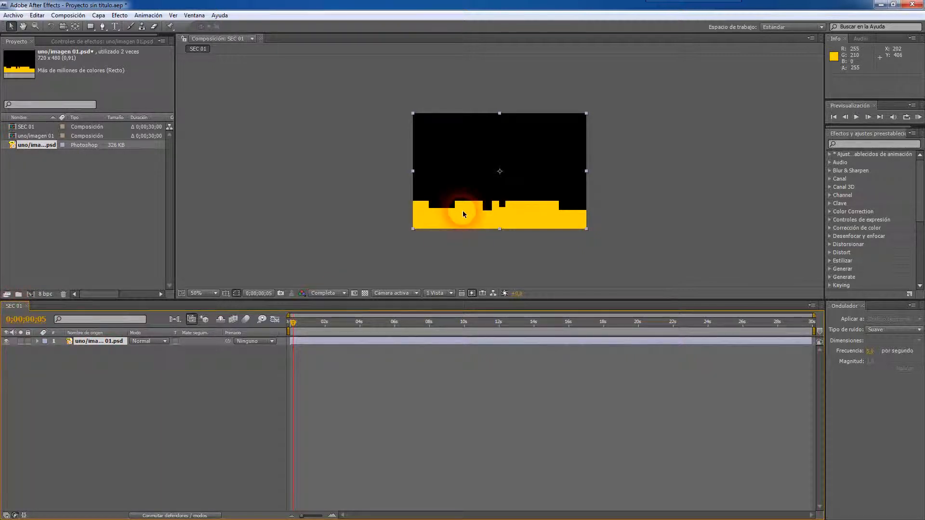
Try moving the uno layer up in SEC 01, undo the move and turn on the transparency grid.
{"action": "left_click_drag", "start_coordinate": [463, 213], "coordinate": [501, 165]}
{"action": "key", "text": "ctrl+z"}
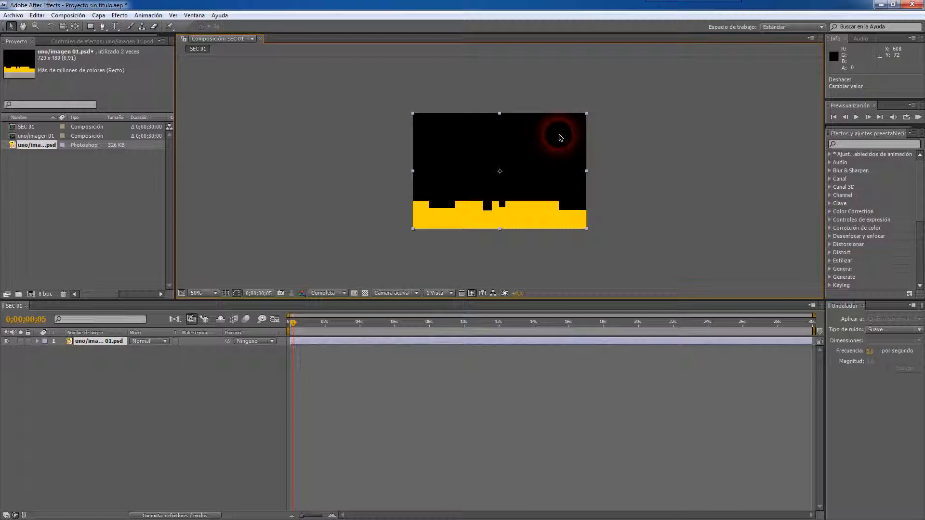
{"action": "left_click", "coordinate": [365, 293]}
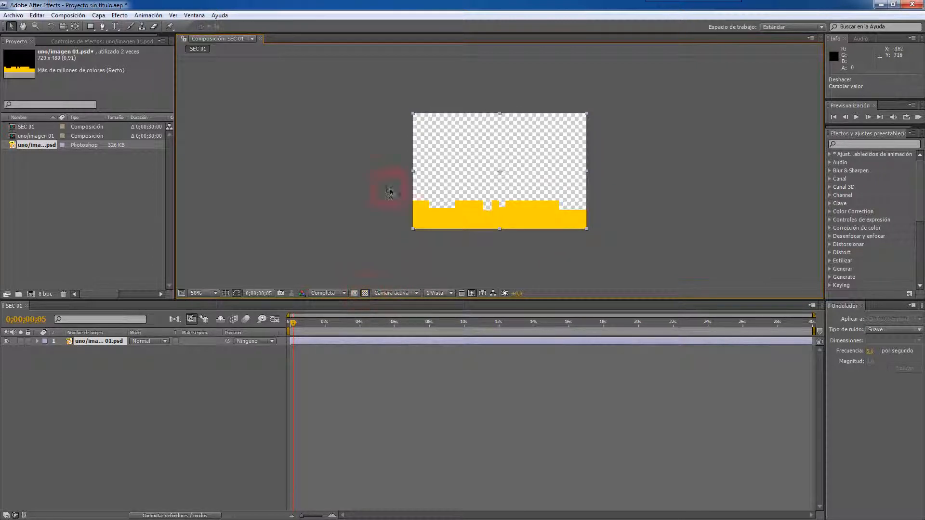
Expand the uno layer's Transformar properties and set a Posición keyframe at 0;00;00;00.
{"action": "left_click", "coordinate": [38, 340]}
{"action": "left_click", "coordinate": [46, 349]}
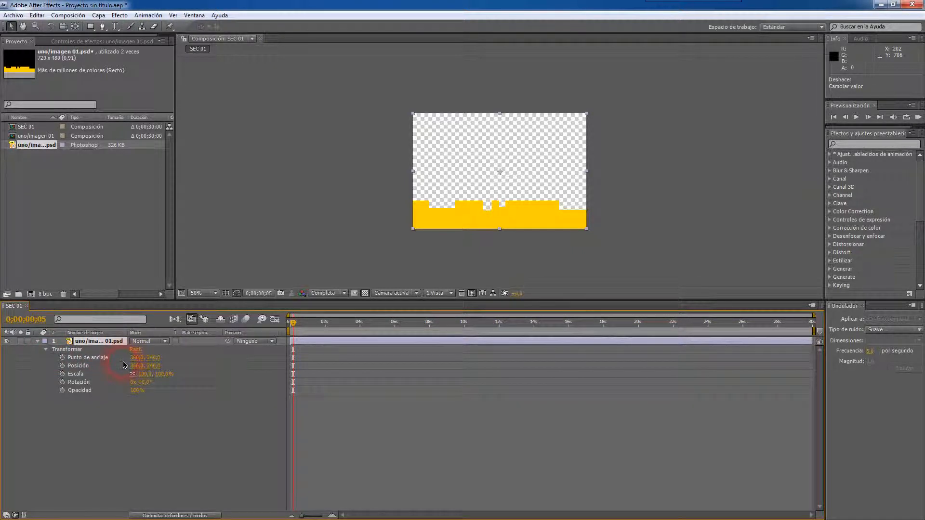
{"action": "left_click", "coordinate": [62, 365]}
{"action": "left_click_drag", "start_coordinate": [293, 321], "coordinate": [24, 359]}
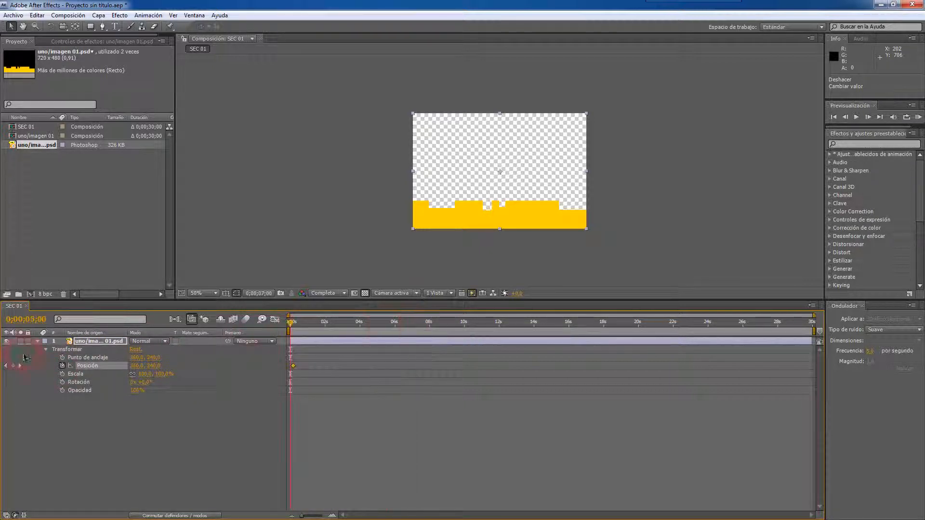
{"action": "left_click", "coordinate": [63, 366]}
{"action": "left_click", "coordinate": [62, 366]}
Add a second Posición keyframe at 0;00;04;26 with the layer moved to about 528, 178, and scrub through the motion.
{"action": "left_click_drag", "start_coordinate": [290, 321], "coordinate": [376, 321]}
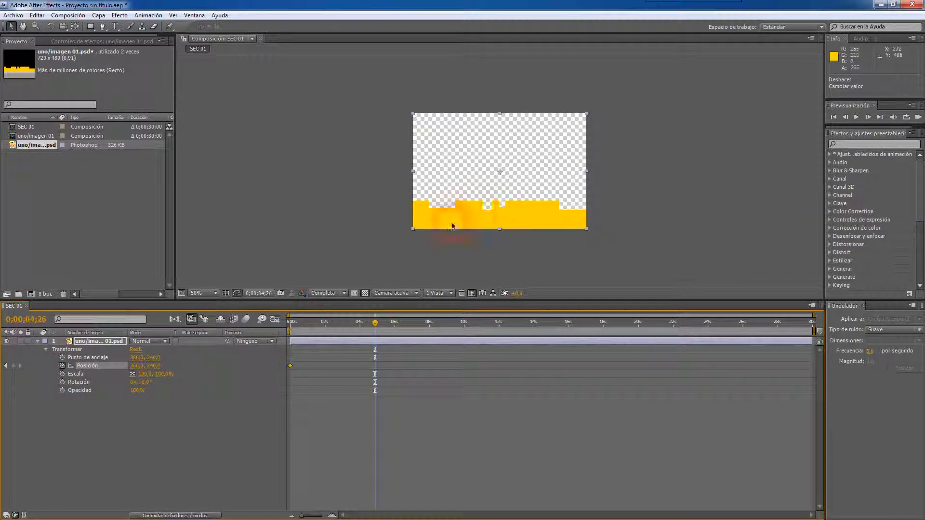
{"action": "left_click_drag", "start_coordinate": [458, 223], "coordinate": [502, 198]}
{"action": "left_click_drag", "start_coordinate": [374, 329], "coordinate": [163, 403]}
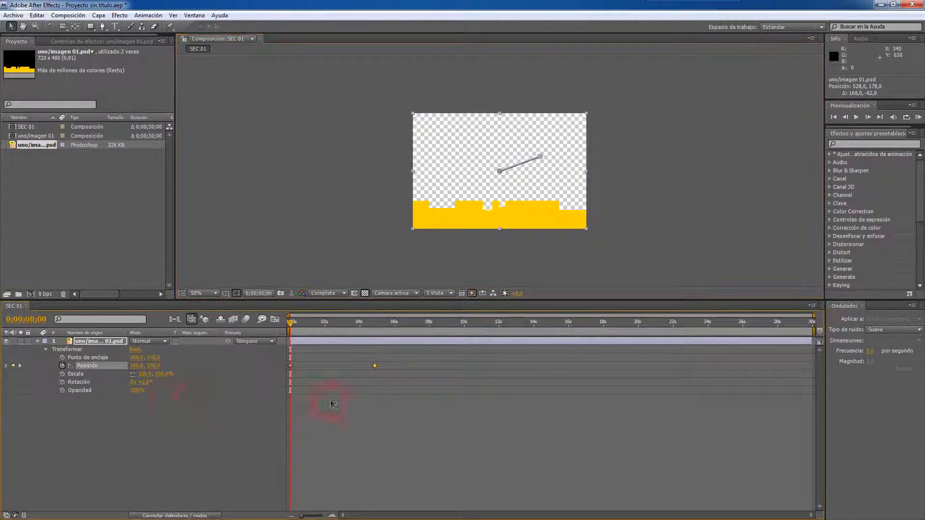
Remove the Posición animation, try moving the layer without keyframes and undo that move.
{"action": "left_click", "coordinate": [63, 367]}
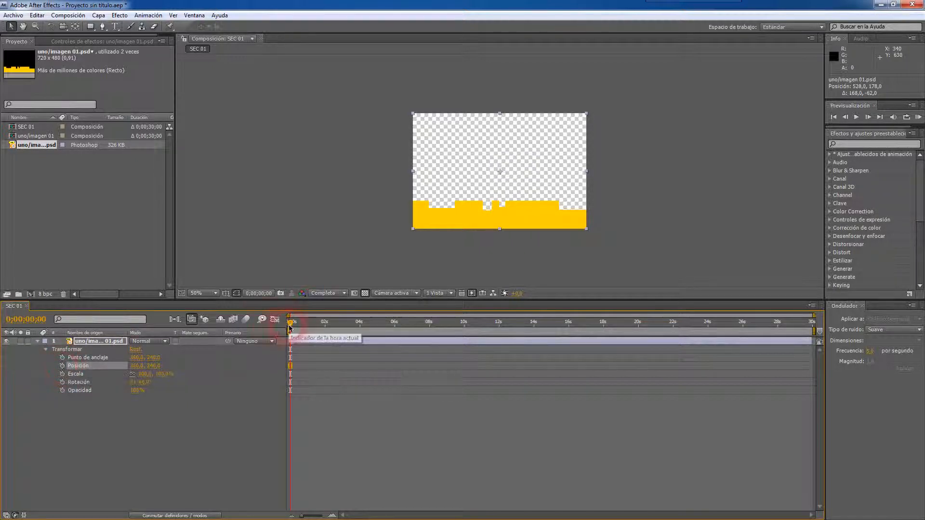
{"action": "left_click_drag", "start_coordinate": [457, 218], "coordinate": [471, 163]}
{"action": "key", "text": "ctrl+z"}
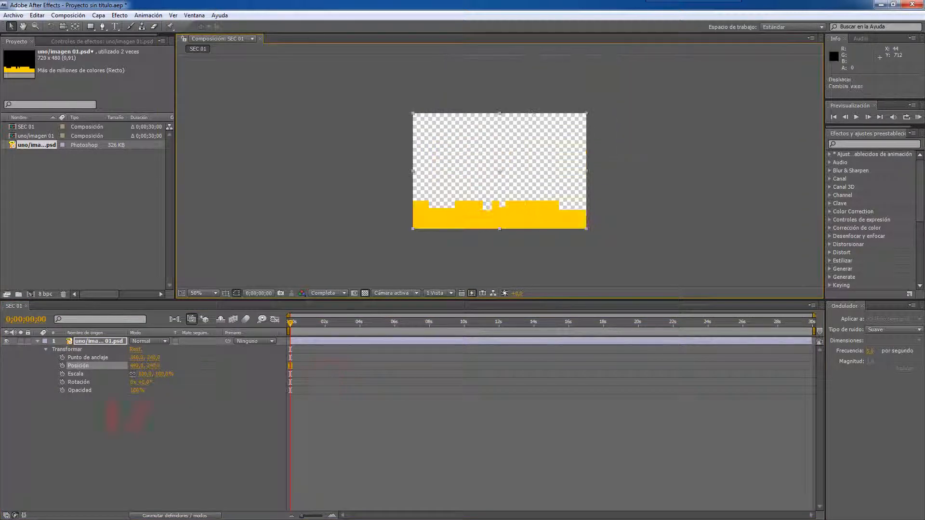
Animate the layer's Escala with keyframes from 100% at 0;00;00;00 to about 135% at 0;00;01;27.
{"action": "left_click", "coordinate": [62, 374]}
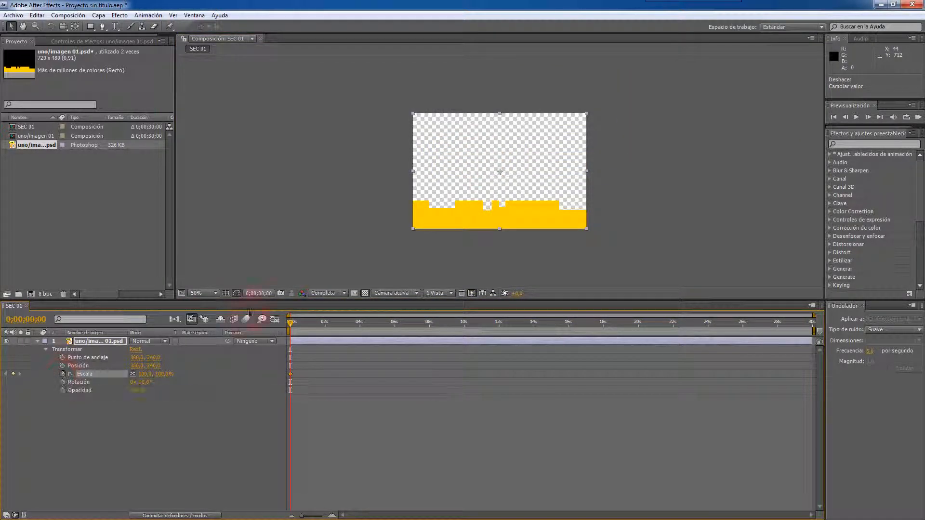
{"action": "left_click_drag", "start_coordinate": [290, 322], "coordinate": [323, 322]}
{"action": "left_click_drag", "start_coordinate": [165, 377], "coordinate": [221, 377]}
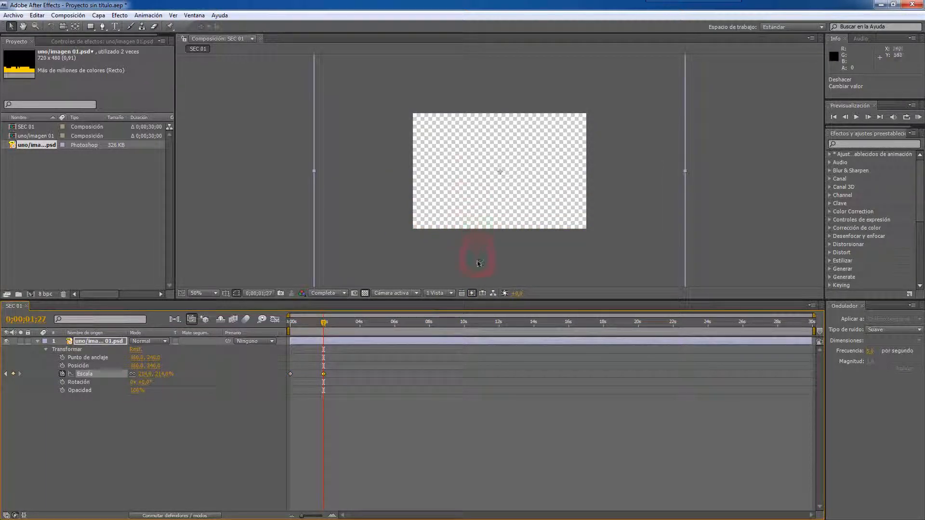
{"action": "left_click_drag", "start_coordinate": [165, 377], "coordinate": [115, 389]}
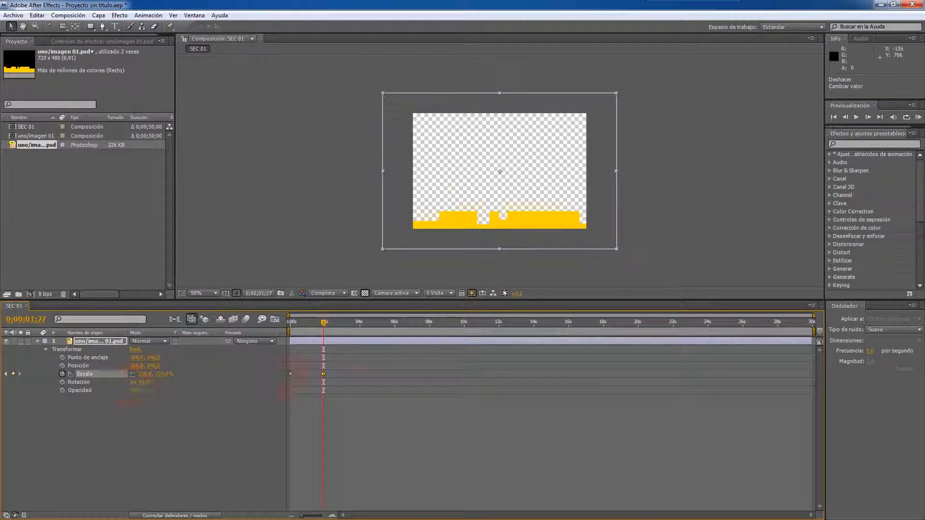
{"action": "left_click_drag", "start_coordinate": [323, 323], "coordinate": [291, 337]}
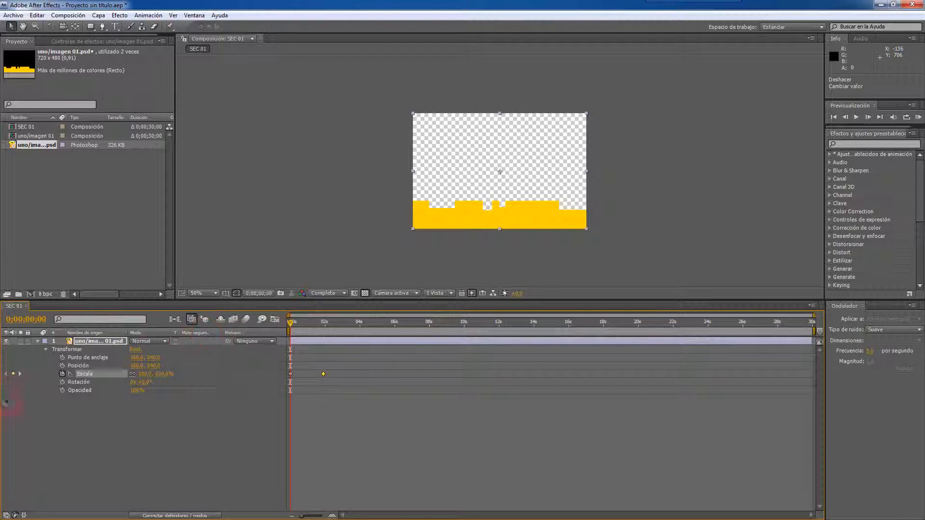
Animate the layer's Rotación with keyframes from 0° at 0;00;00;00 to about 33° at 0;00;01;22.
{"action": "left_click", "coordinate": [62, 382]}
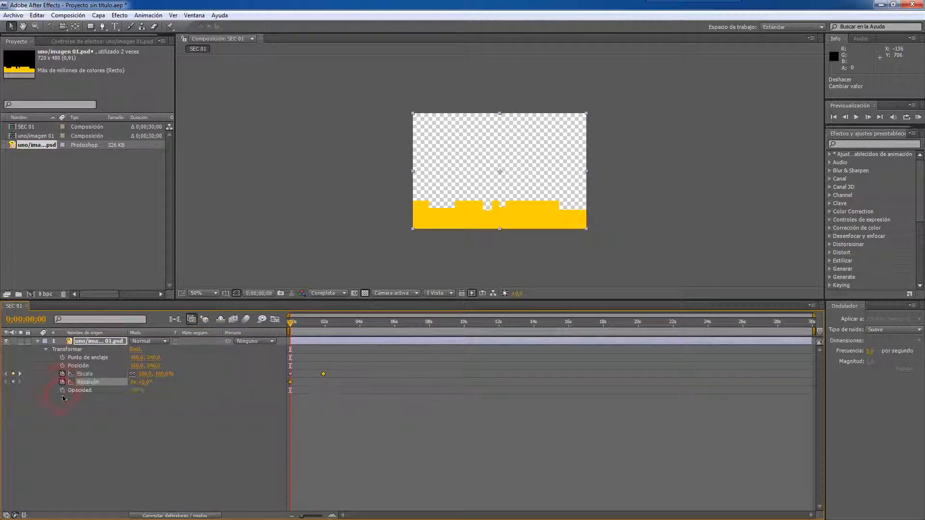
{"action": "left_click_drag", "start_coordinate": [291, 322], "coordinate": [320, 321]}
{"action": "left_click", "coordinate": [489, 231]}
{"action": "left_click", "coordinate": [147, 390]}
{"action": "mouse_move", "coordinate": [149, 388]}
{"action": "left_mouse_down"}
{"action": "mouse_move", "coordinate": [164, 380]}
{"action": "mouse_move", "coordinate": [166, 389]}
{"action": "left_mouse_up"}
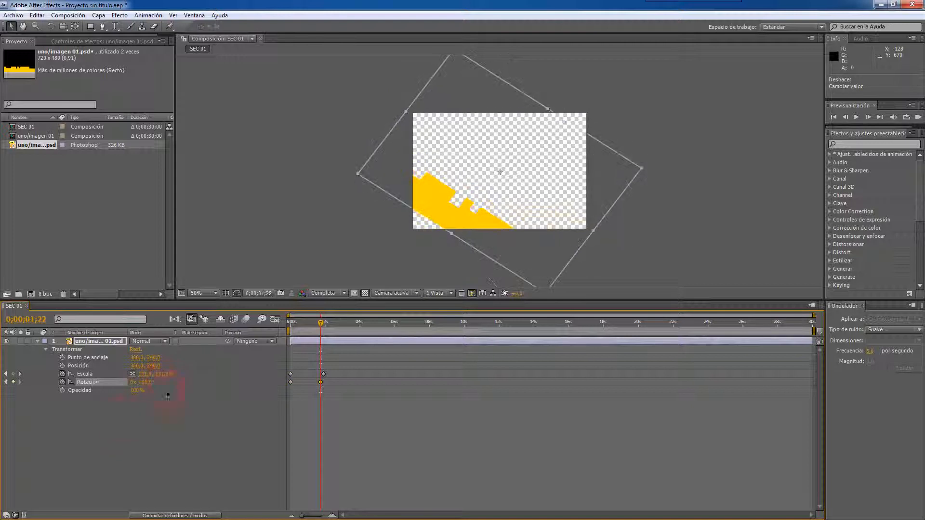
Animate the layer's Opacidad from 100% at the timeline start to a lower value at 0;00;02;00, and scrub through it.
{"action": "left_click", "coordinate": [62, 391]}
{"action": "left_click", "coordinate": [322, 375]}
{"action": "left_click_drag", "start_coordinate": [320, 392], "coordinate": [290, 394]}
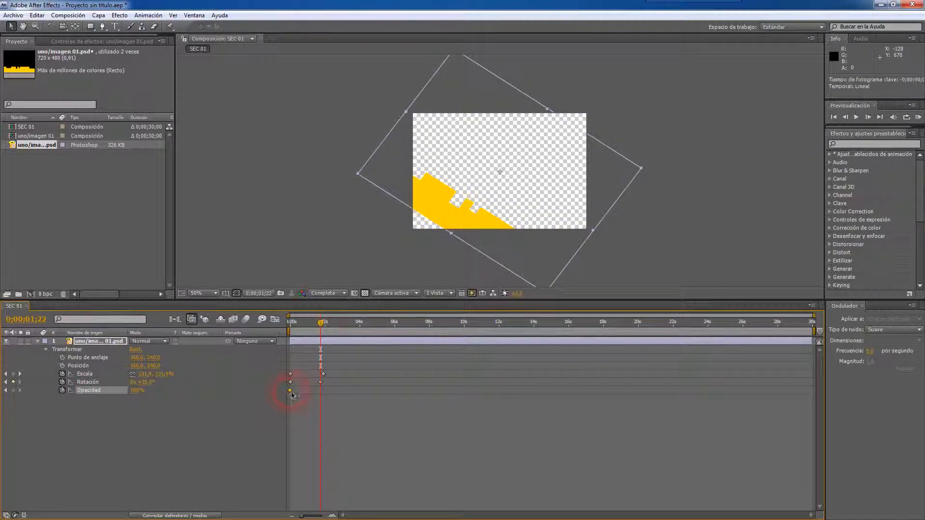
{"action": "left_click_drag", "start_coordinate": [320, 324], "coordinate": [289, 325]}
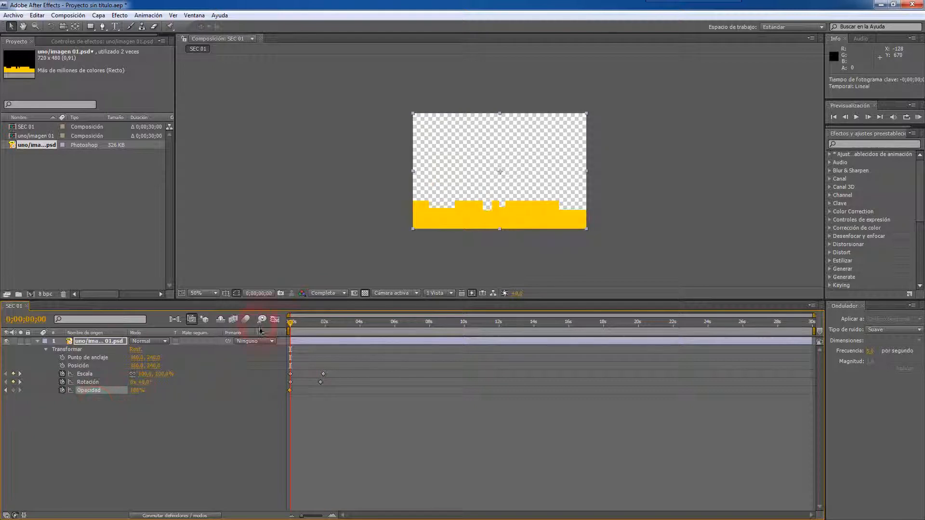
{"action": "left_click", "coordinate": [324, 321]}
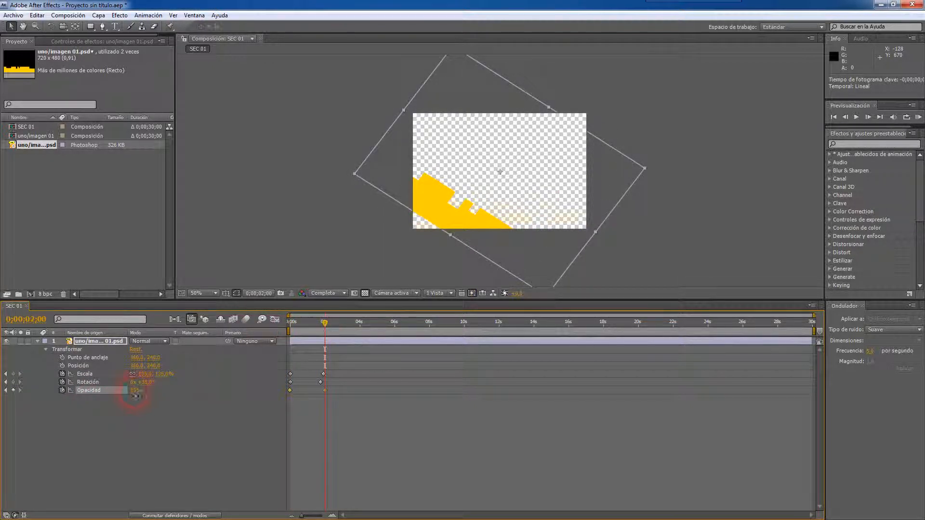
{"action": "left_click_drag", "start_coordinate": [136, 391], "coordinate": [105, 398]}
{"action": "left_click_drag", "start_coordinate": [324, 324], "coordinate": [171, 349]}
{"action": "left_click", "coordinate": [196, 414]}
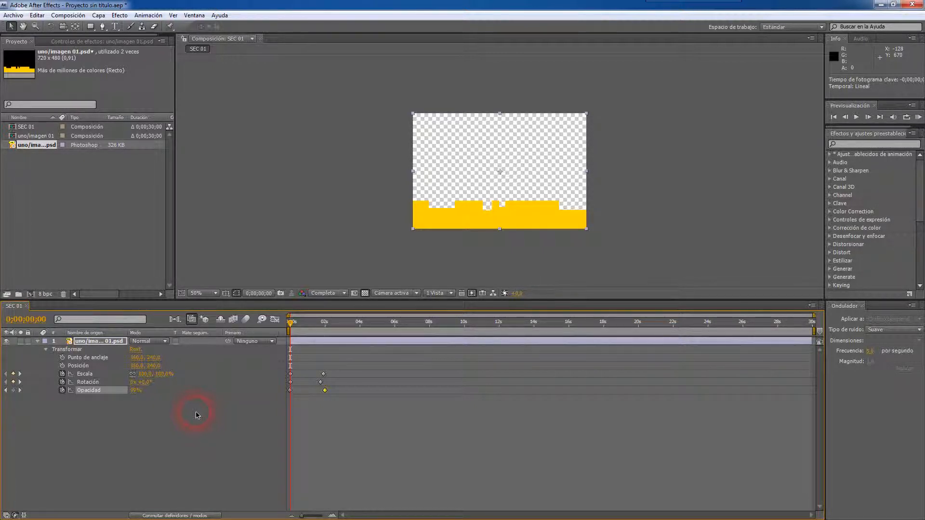
Try shifting the second Rotación keyframe in time, and delete all Rotación, Opacidad and Escala keyframes.
{"action": "left_click_drag", "start_coordinate": [321, 383], "coordinate": [341, 385]}
{"action": "key", "text": "ctrl+z"}
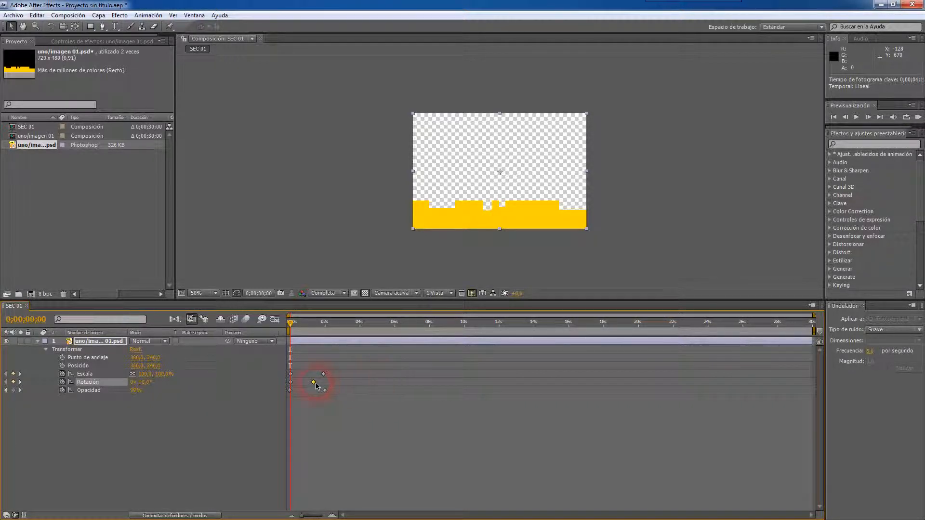
{"action": "left_click_drag", "start_coordinate": [343, 379], "coordinate": [284, 402]}
{"action": "key", "text": "Delete"}
{"action": "left_click", "coordinate": [114, 376]}
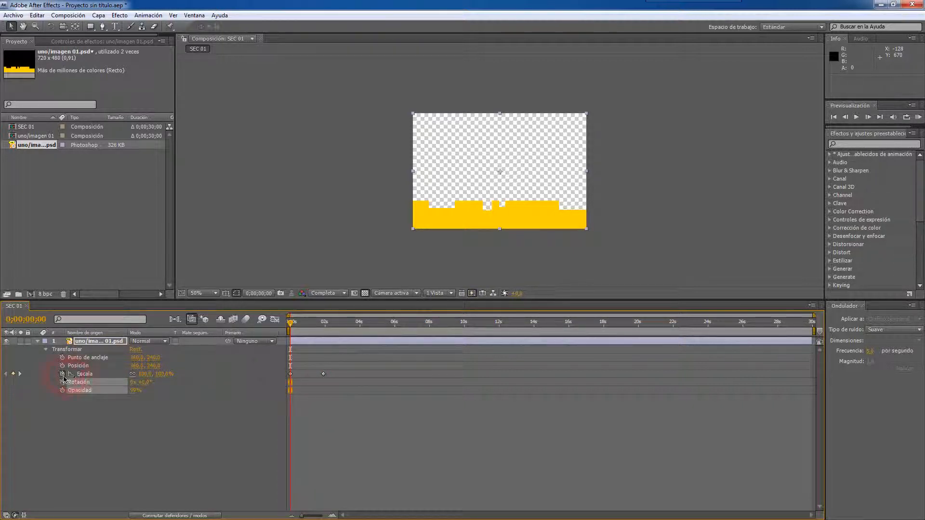
{"action": "key", "text": "Delete"}
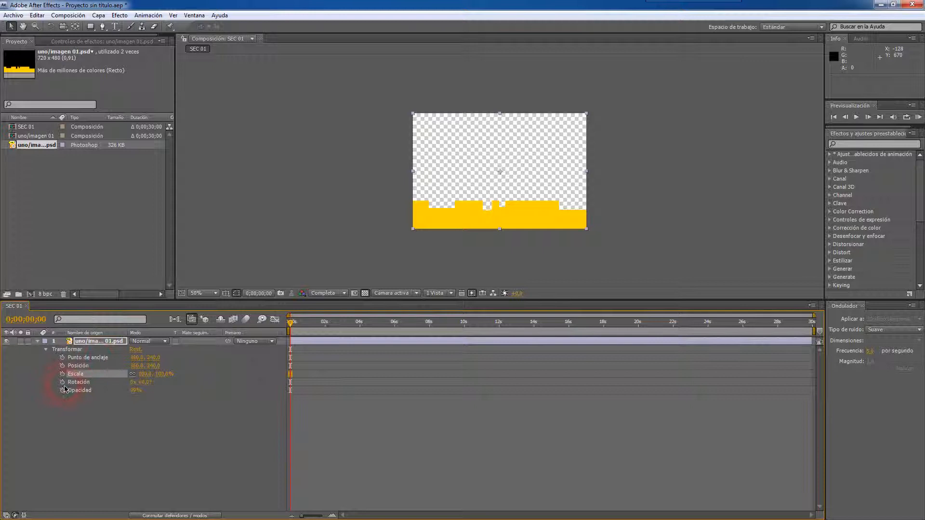
Set Posición keyframes at 0;00;00;00 and 0;00;04;11, raising the layer to a vertical position of about 183 at the second one.
{"action": "left_click", "coordinate": [62, 365]}
{"action": "left_click_drag", "start_coordinate": [297, 317], "coordinate": [367, 322]}
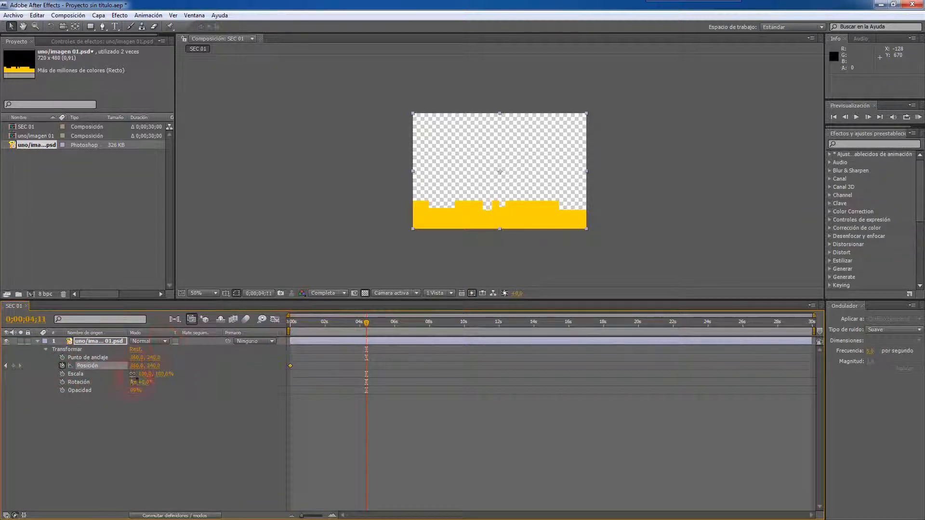
{"action": "left_click_drag", "start_coordinate": [159, 367], "coordinate": [120, 380]}
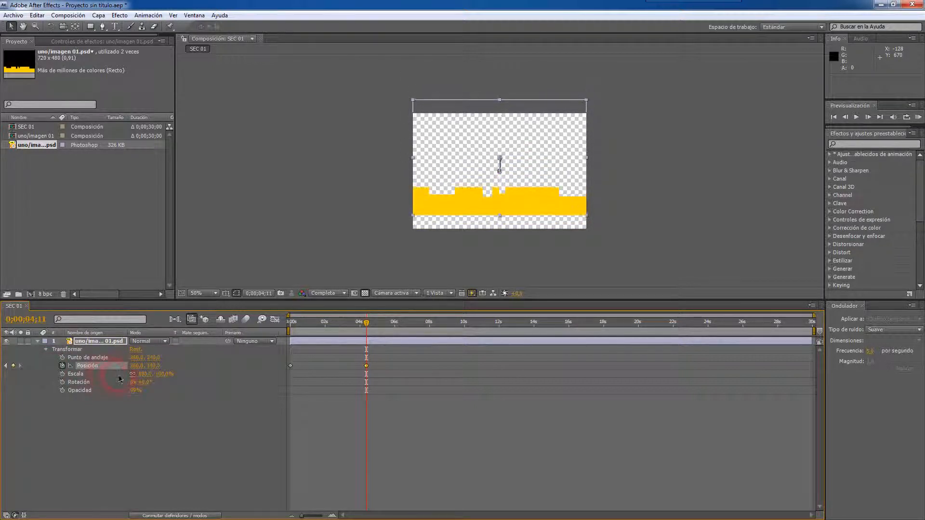
Retime the second Posición keyframe to about one second and preview the faster motion from the start.
{"action": "left_click_drag", "start_coordinate": [367, 324], "coordinate": [344, 339]}
{"action": "left_click_drag", "start_coordinate": [376, 367], "coordinate": [322, 375]}
{"action": "key", "text": "Home"}
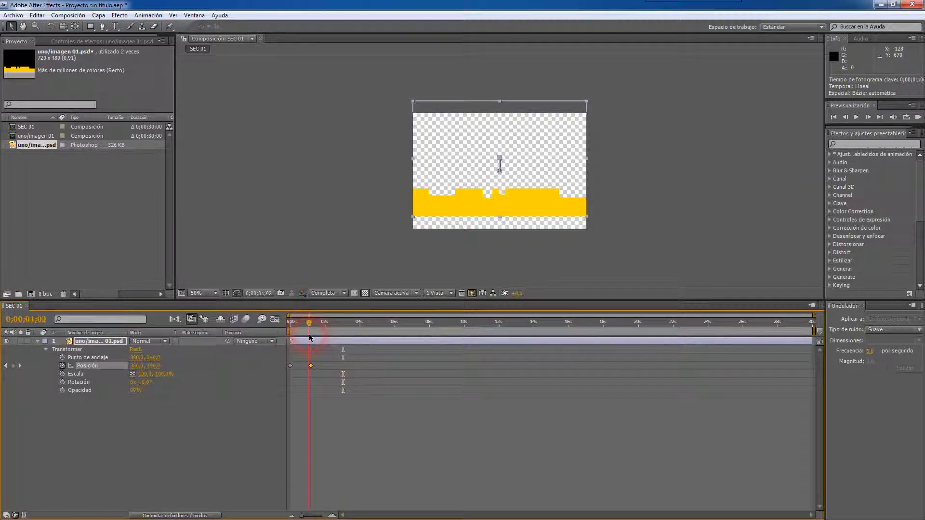
{"action": "left_click", "coordinate": [856, 117]}
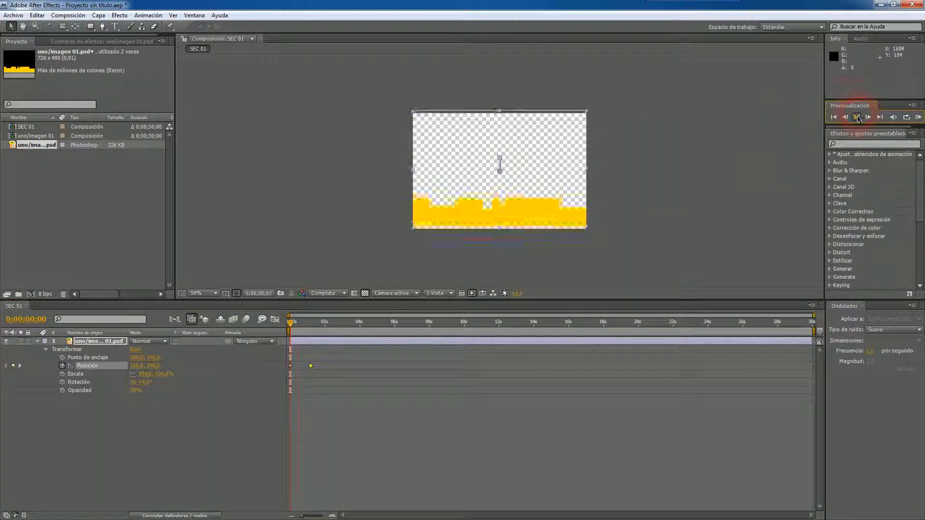
{"action": "left_click", "coordinate": [226, 372]}
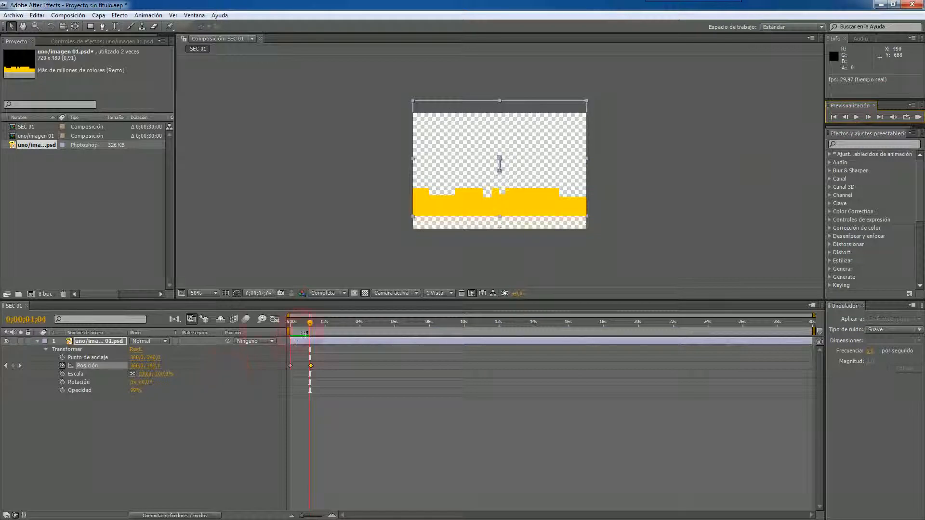
Retime the second Posición keyframe to about ten seconds and preview the slower motion.
{"action": "left_click_drag", "start_coordinate": [310, 366], "coordinate": [466, 366]}
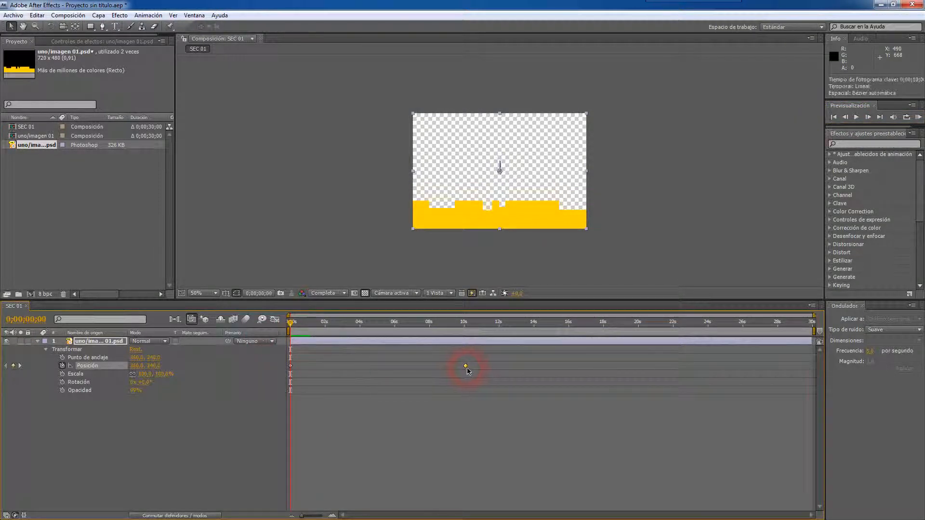
{"action": "left_click", "coordinate": [857, 117]}
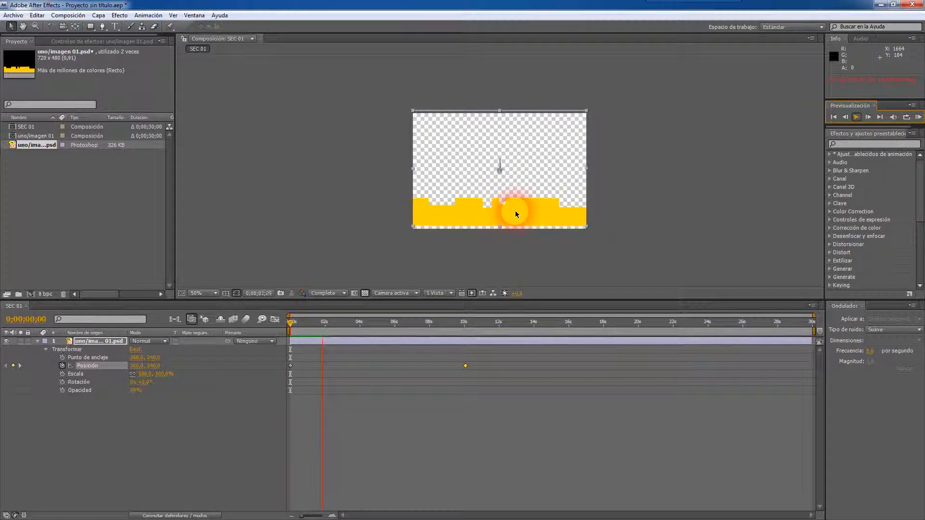
{"action": "left_click", "coordinate": [857, 118]}
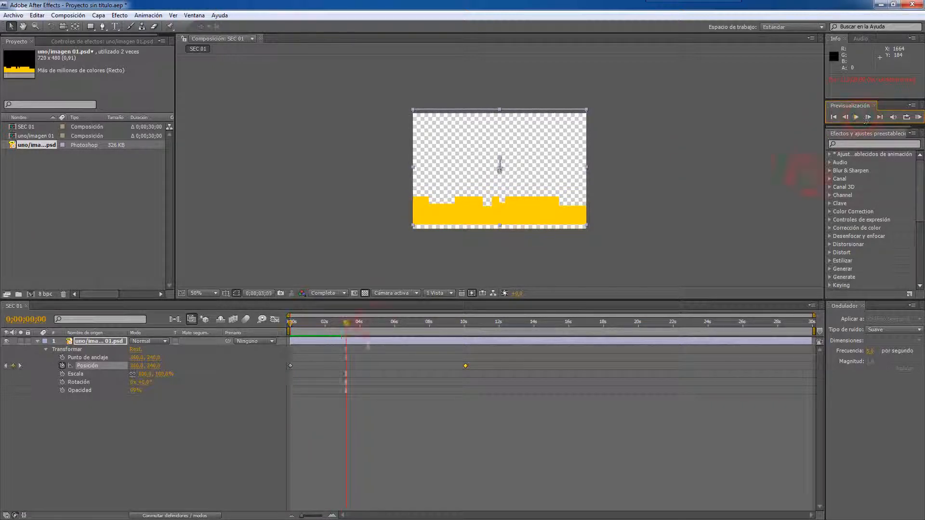
Retime the second Posición keyframe to slightly under one second.
{"action": "left_click", "coordinate": [465, 367]}
{"action": "left_click_drag", "start_coordinate": [464, 371], "coordinate": [307, 370]}
{"action": "left_click", "coordinate": [163, 430]}
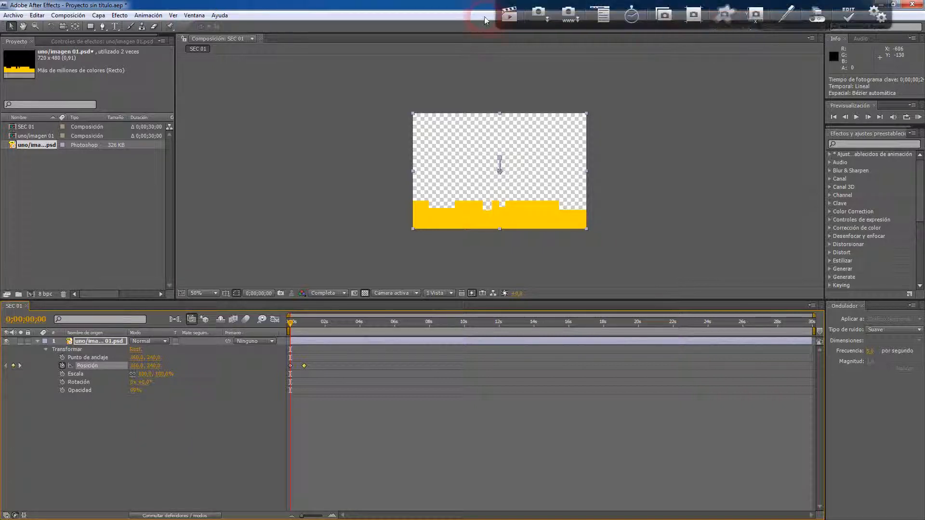
{"action": "mouse_move", "coordinate": [645, 4]}
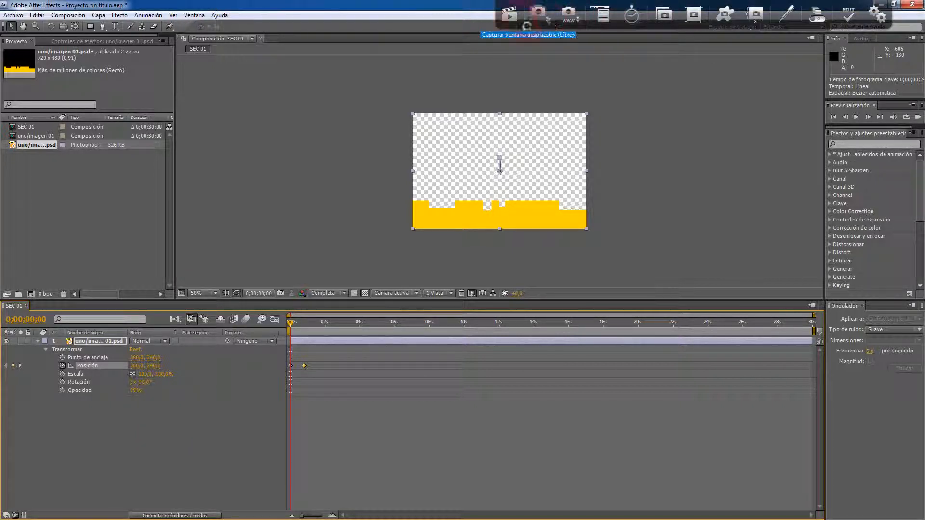